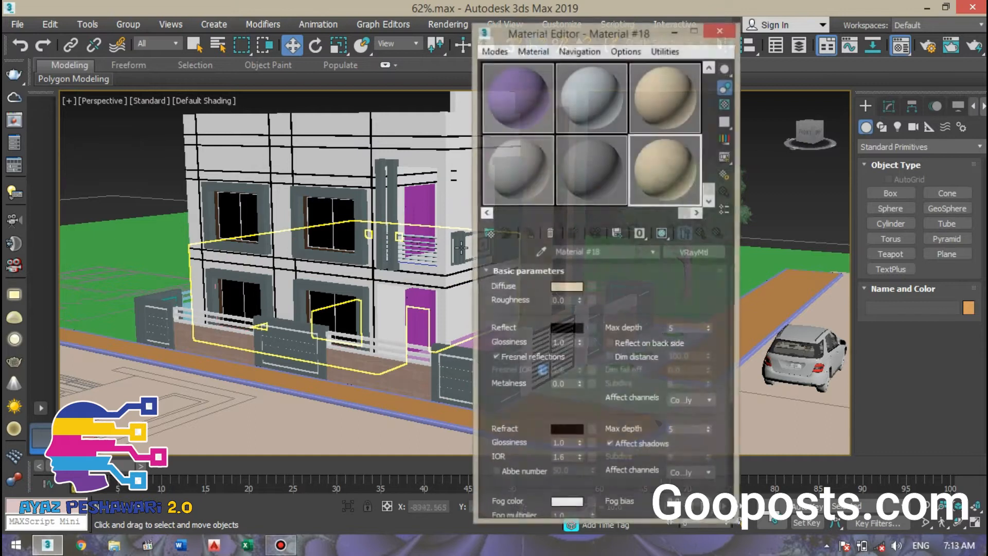
# - Inspect the Multi/Sub-Object Material #19 among the sample slots and close the Material Editor
pyautogui.moveTo(684, 213); pyautogui.dragTo(501, 214)
pyautogui.click(517, 172)
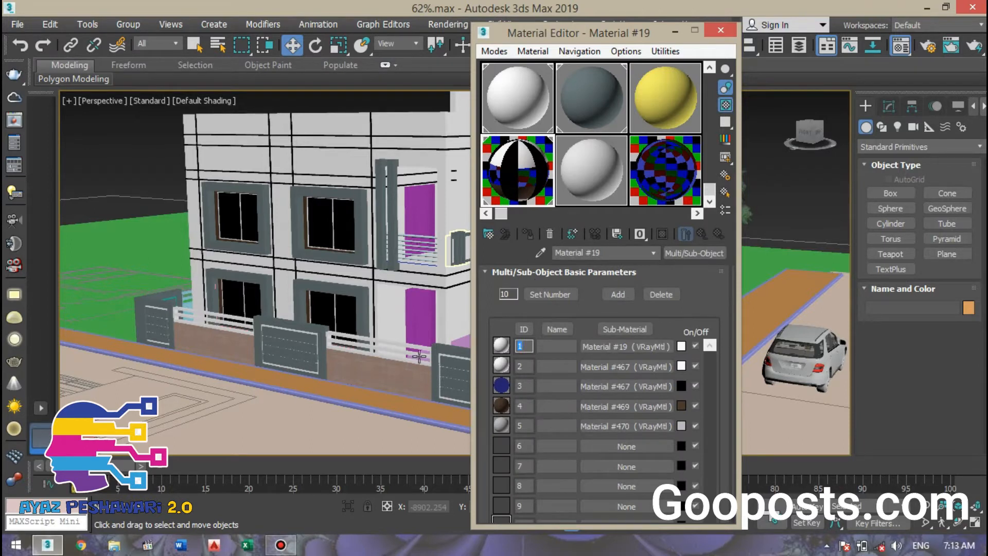
pyautogui.click(717, 30)
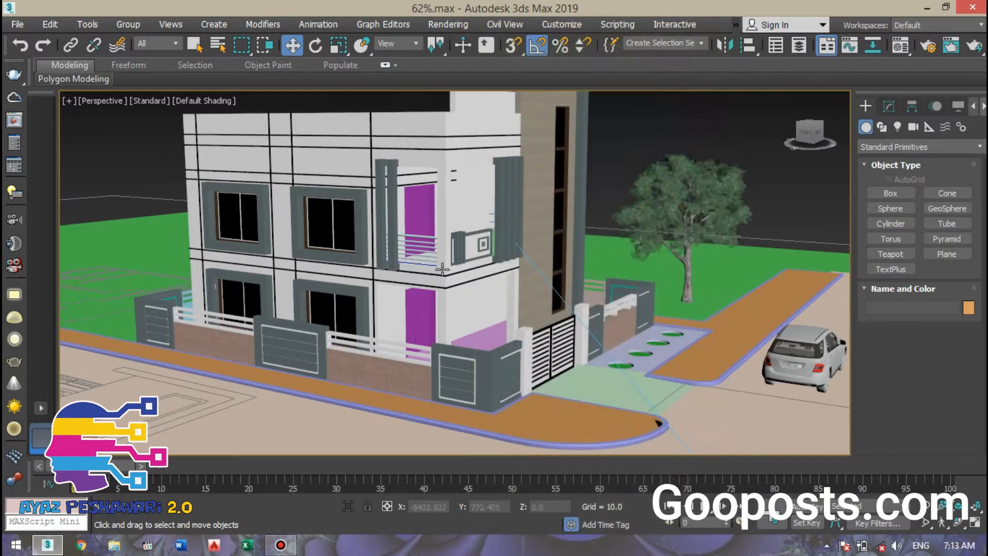
# - Examine the two purple doors and the overall house exterior with its boundary wall, street and trees
pyautogui.click(418, 221)
pyautogui.click(422, 312)
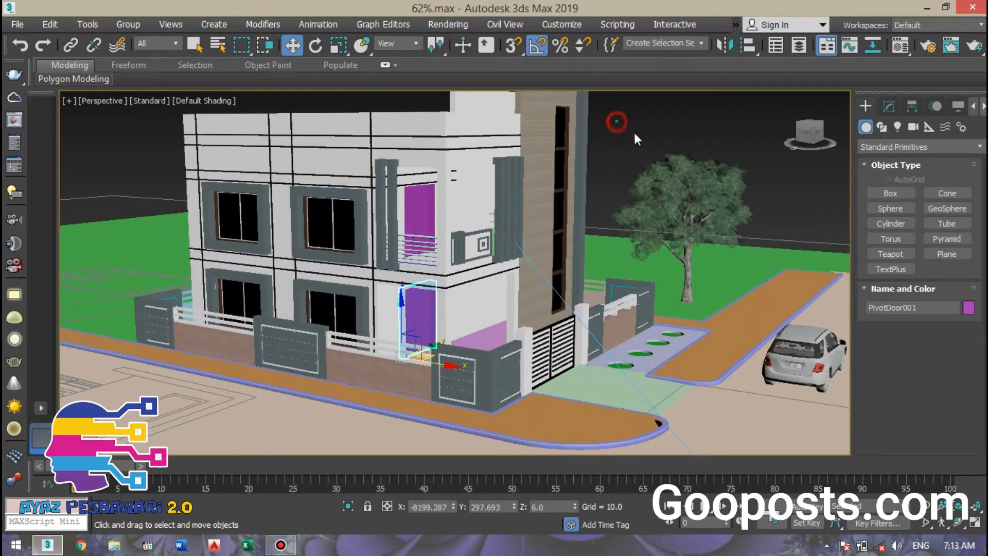
pyautogui.moveTo(608, 117); pyautogui.dragTo(622, 138)
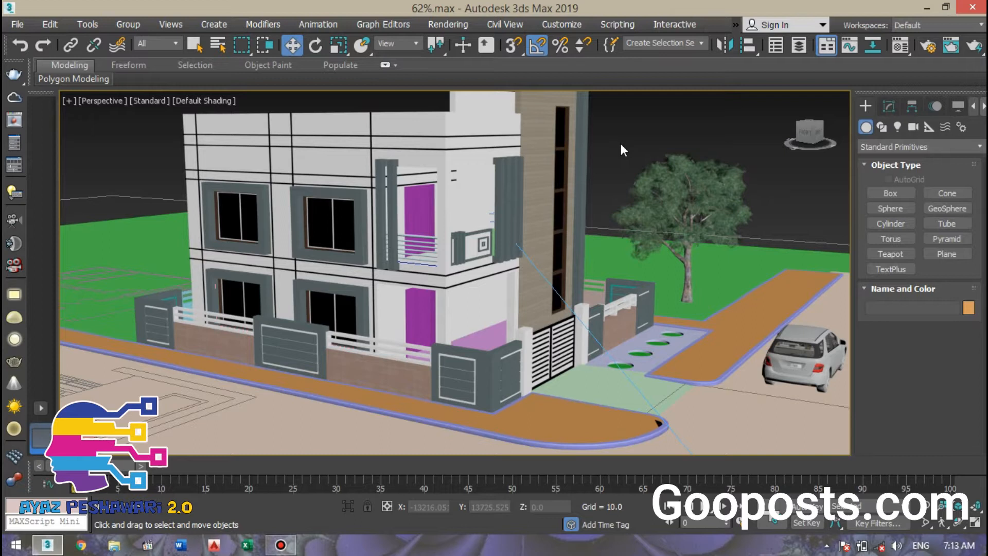
pyautogui.moveTo(368, 255); pyautogui.dragTo(355, 286, button='middle')
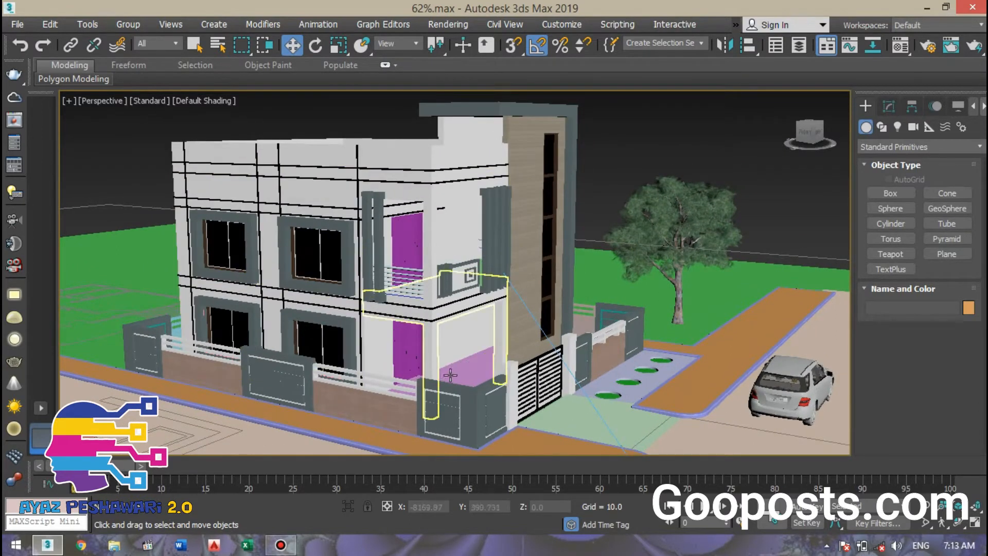
pyautogui.scroll(-3, 506, 343)
pyautogui.scroll(4, 397, 369)
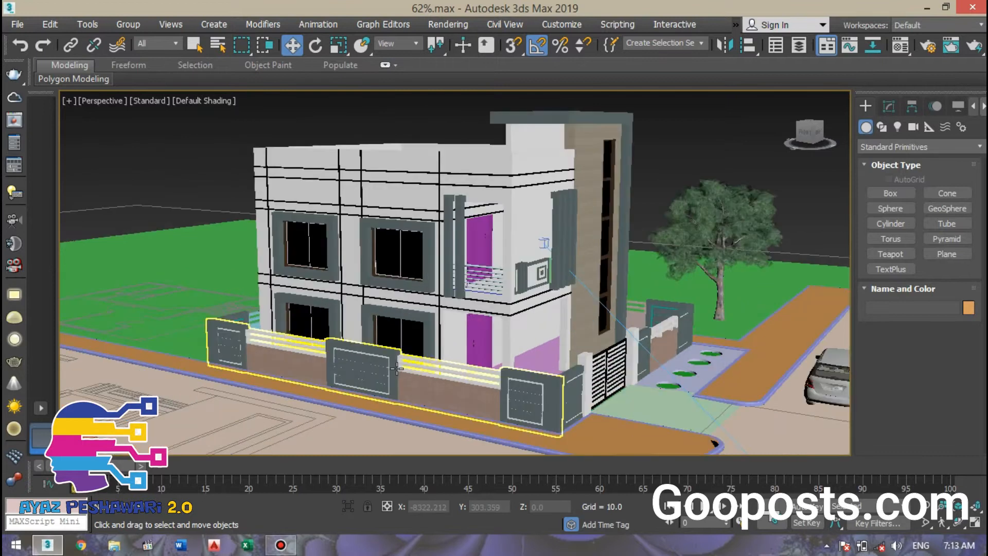
pyautogui.scroll(-3, 426, 338)
pyautogui.scroll(-4, 425, 338)
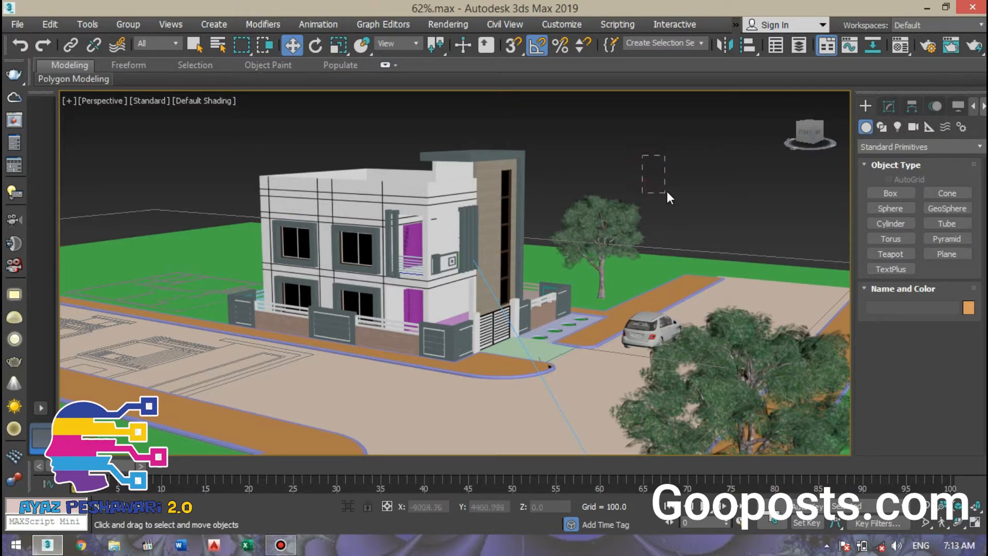
pyautogui.moveTo(674, 180); pyautogui.dragTo(675, 180)
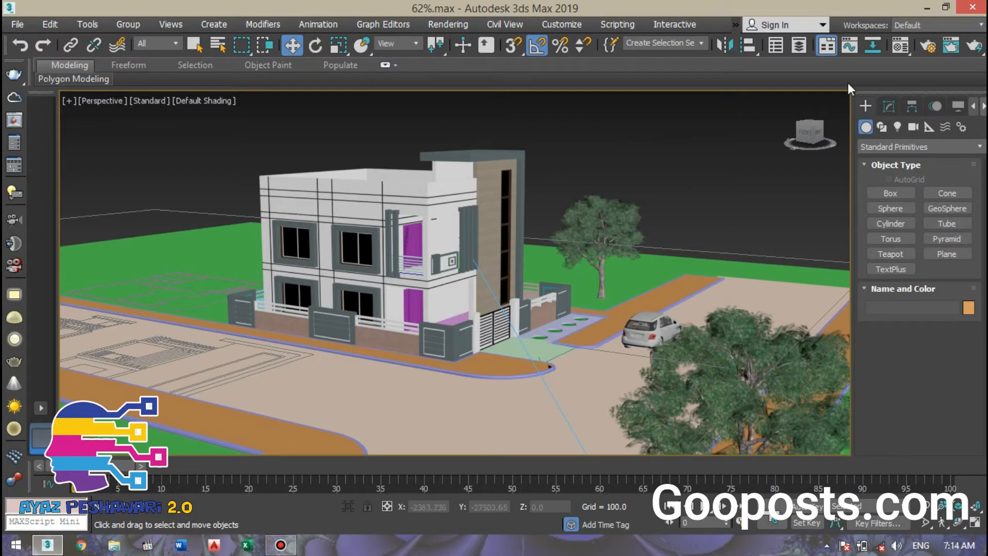
# - Review the available renderers and the assigned production renderer in Render Setup, leaving the renderer choice unaltered
pyautogui.click(922, 49)
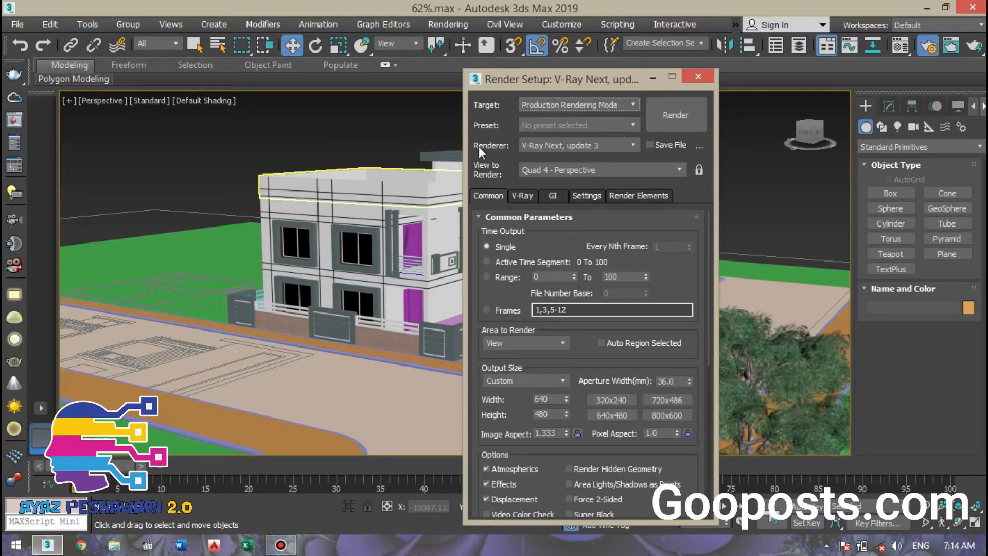
pyautogui.click(527, 145)
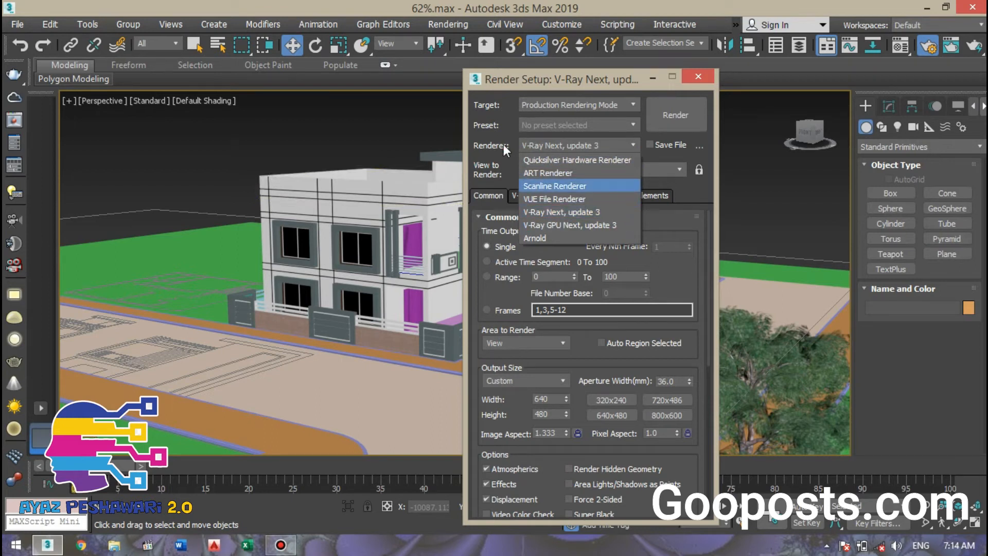
pyautogui.click(504, 161)
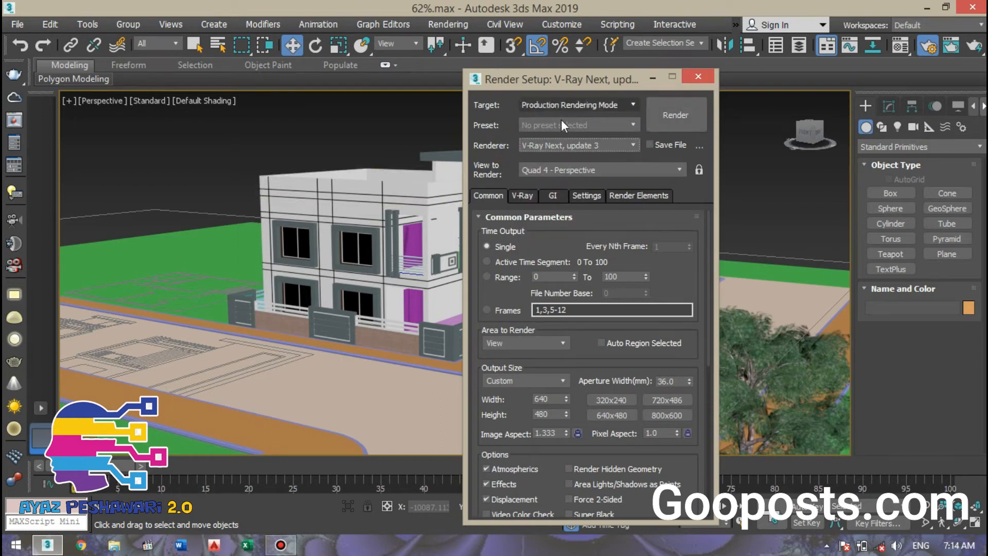
pyautogui.moveTo(708, 268); pyautogui.dragTo(713, 440)
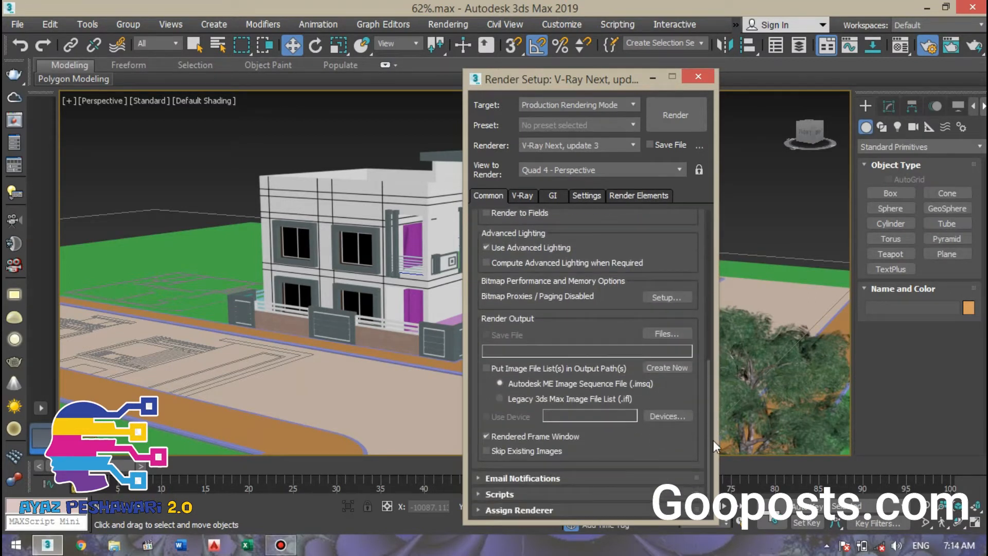
pyautogui.click(606, 510)
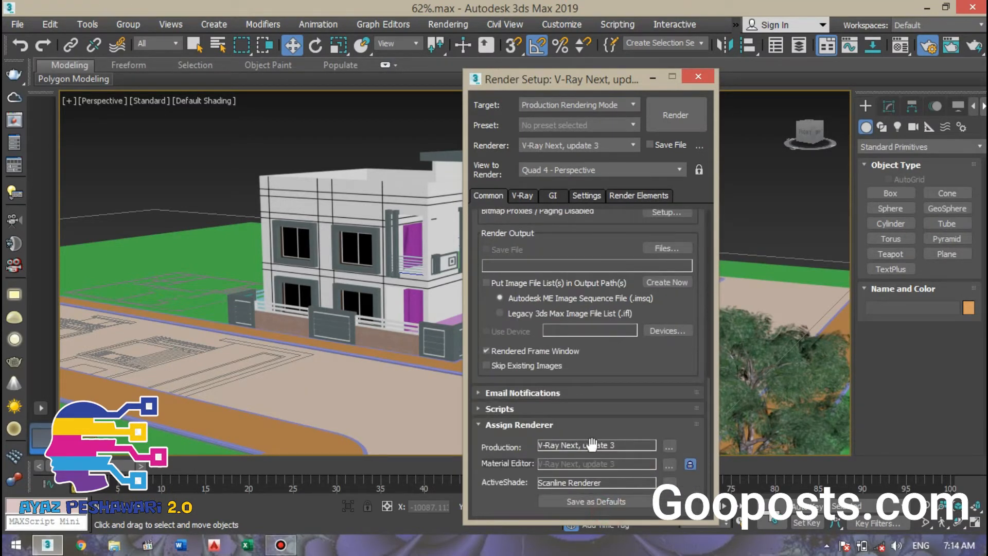
pyautogui.click(670, 446)
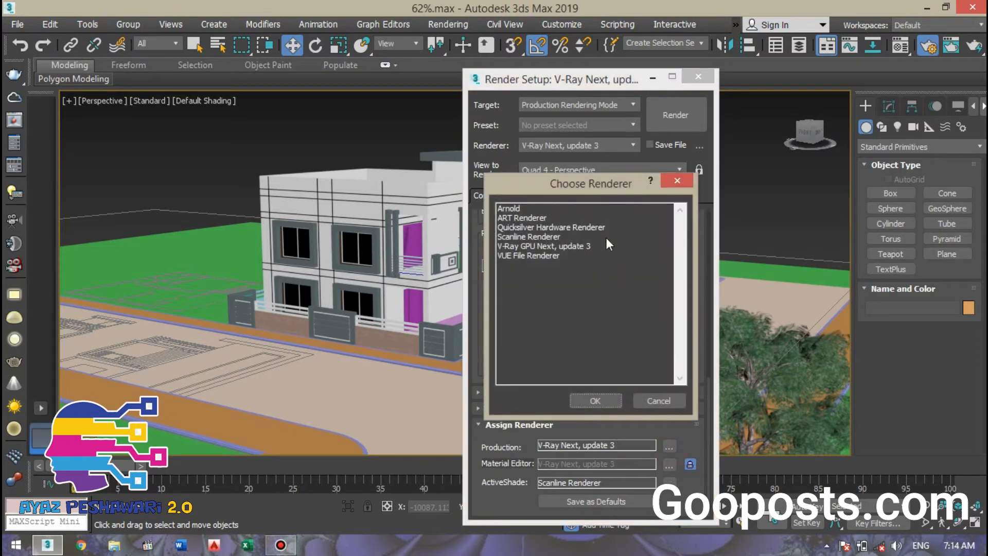
pyautogui.click(668, 405)
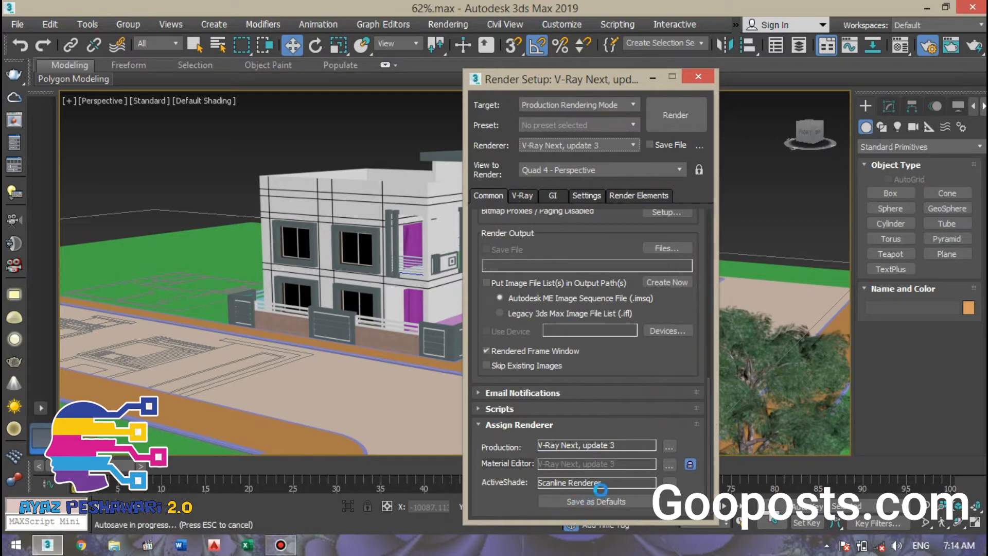
# - Check the output width and height in the common render parameters
pyautogui.moveTo(710, 425); pyautogui.dragTo(696, 203)
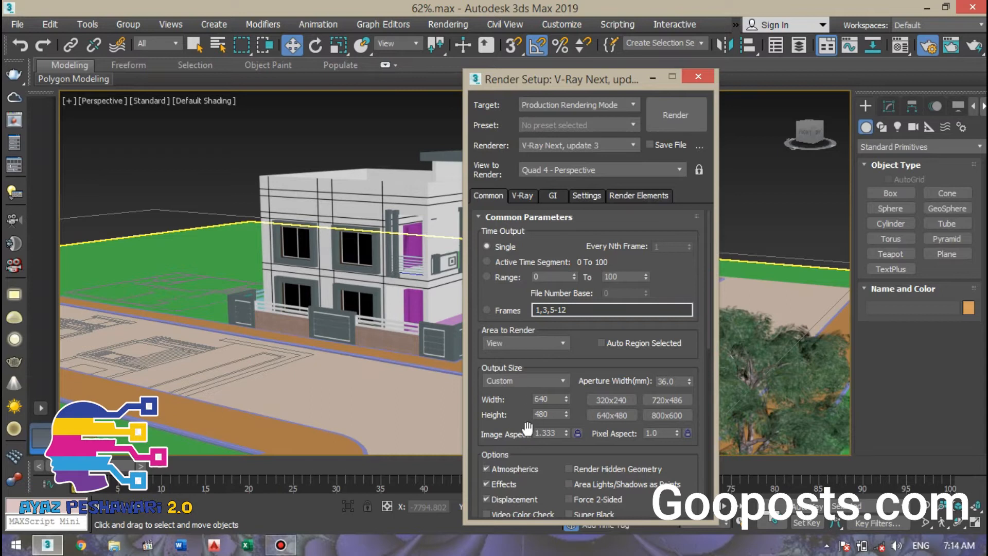
pyautogui.click(195, 151)
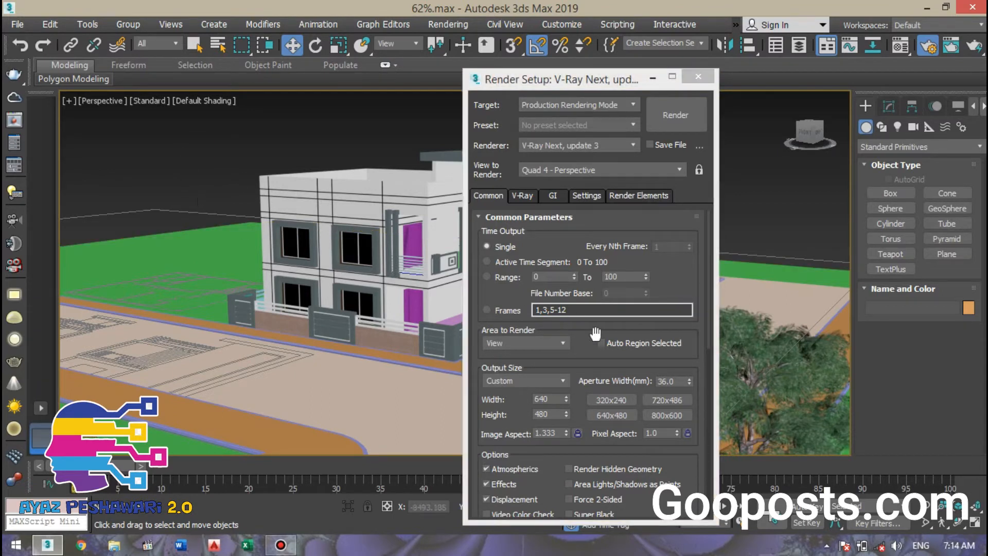
pyautogui.doubleClick(550, 400)
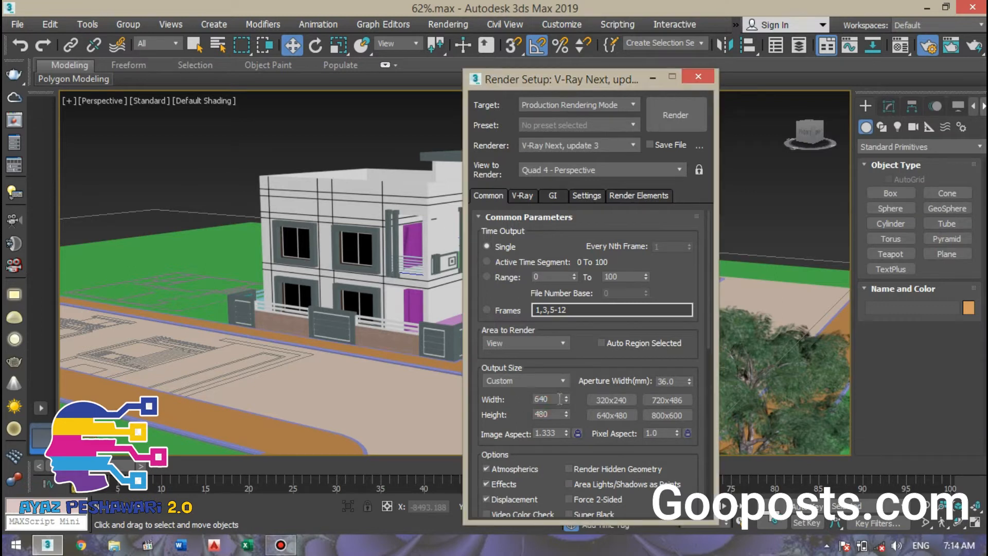
pyautogui.doubleClick(547, 415)
pyautogui.click(514, 412)
pyautogui.click(174, 158)
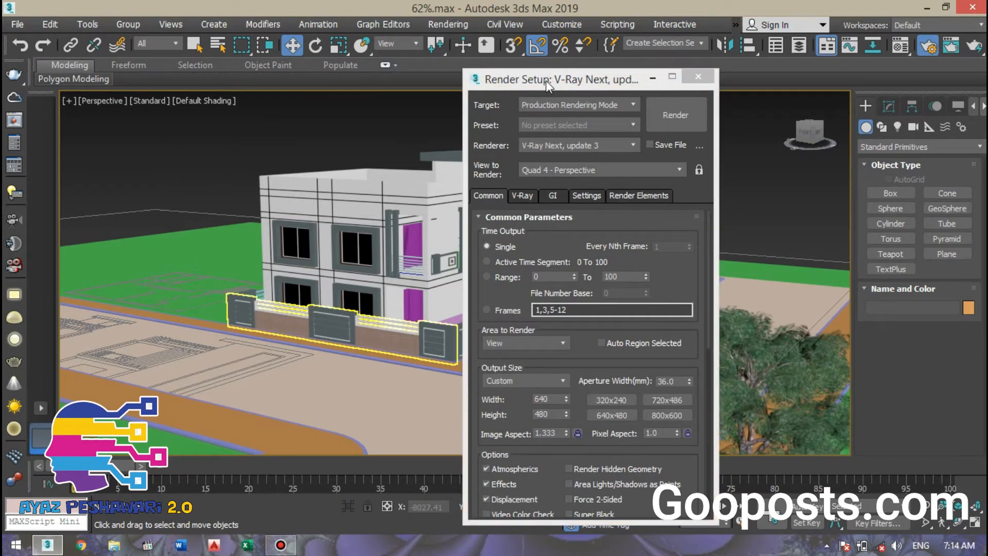
# - Switch the perspective viewport to the VRayCam001 camera view and move Render Setup aside to see the house
pyautogui.moveTo(546, 80); pyautogui.dragTo(593, 82)
pyautogui.click(186, 163)
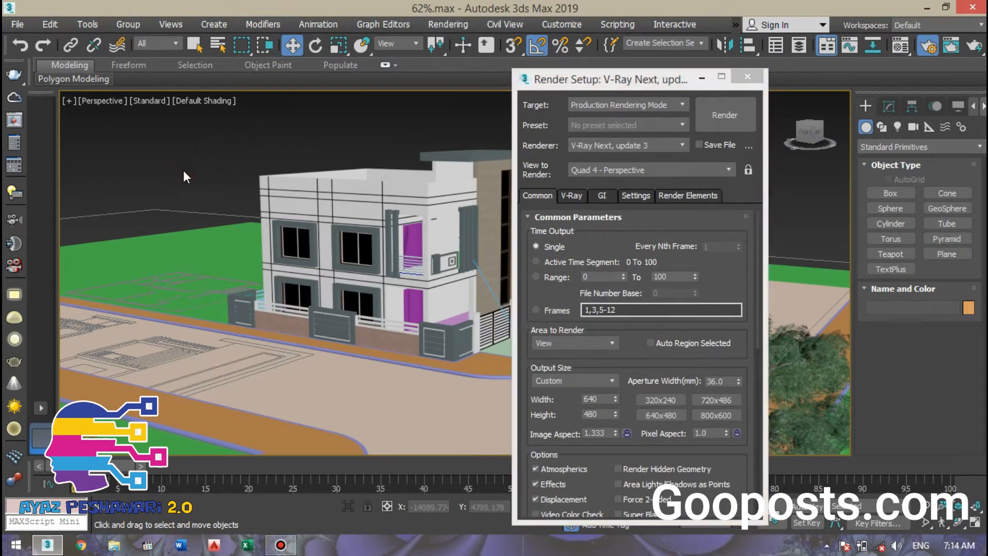
pyautogui.press('c')
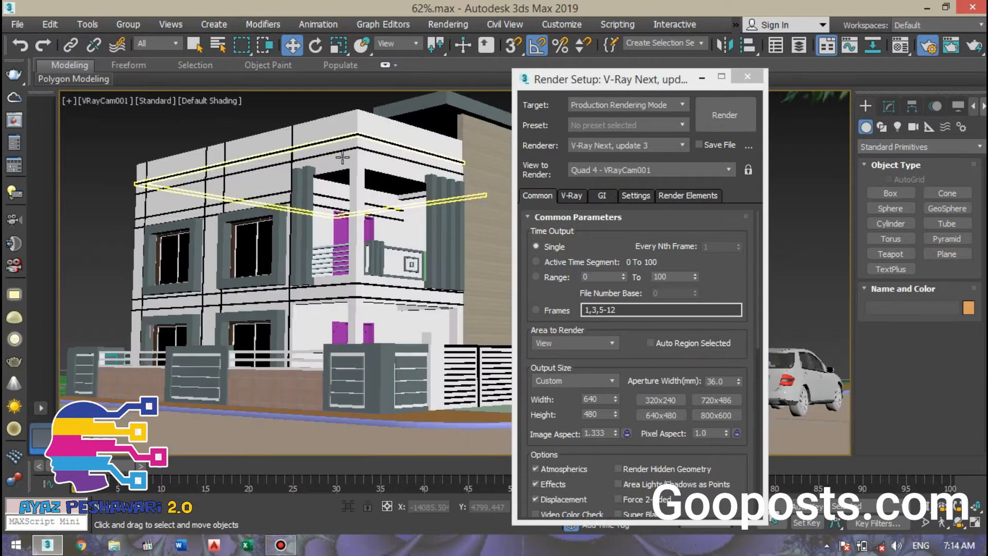
pyautogui.moveTo(637, 71); pyautogui.dragTo(562, 355)
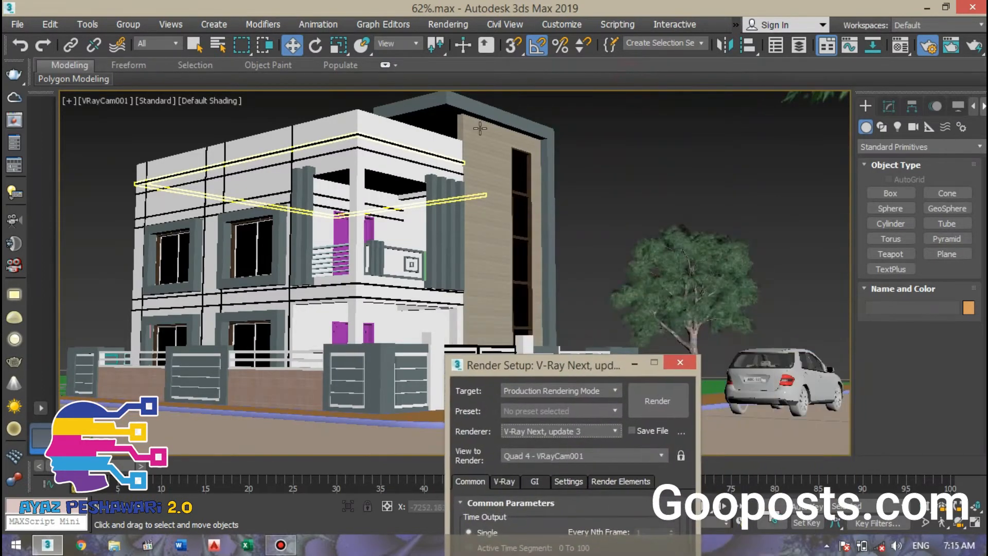
pyautogui.click(96, 181)
# - Show the safe frame in the camera view and place Render Setup clear of the framed area
pyautogui.moveTo(527, 367); pyautogui.dragTo(645, 117)
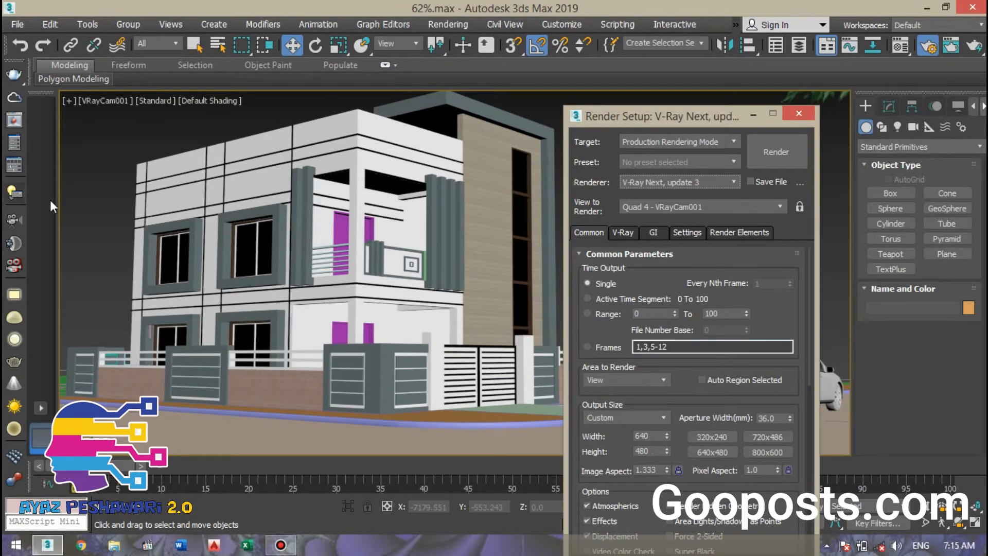
pyautogui.moveTo(84, 200); pyautogui.dragTo(94, 240)
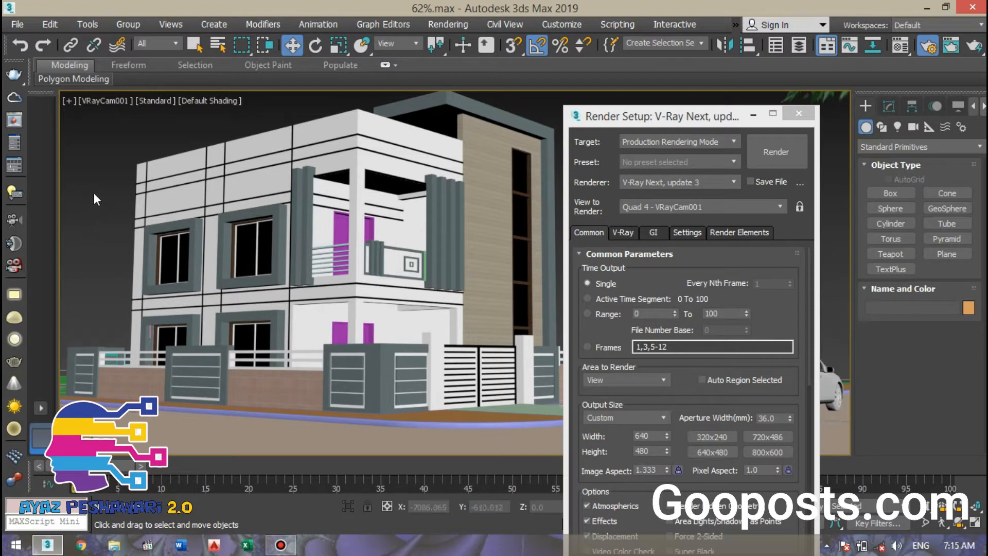
pyautogui.hotkey('shift', 'f')
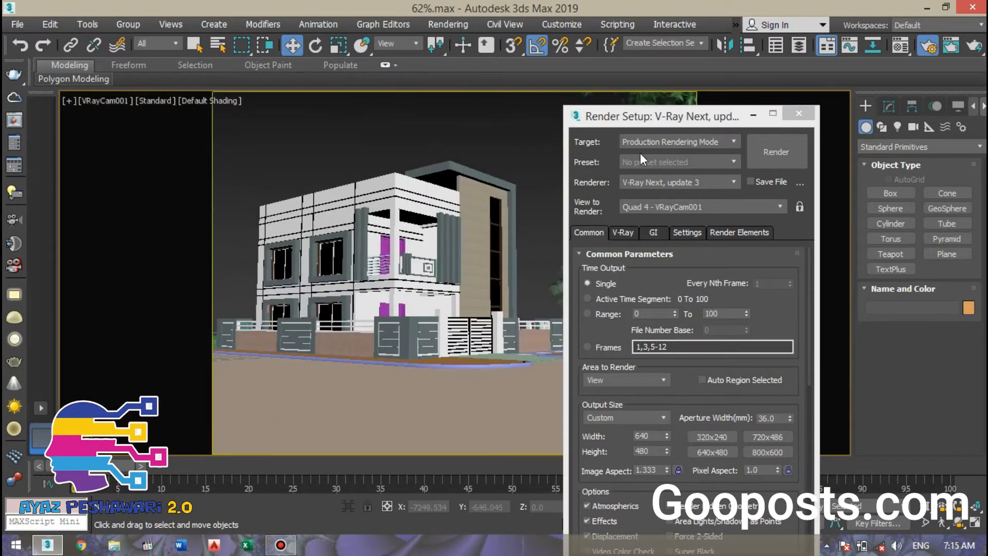
pyautogui.moveTo(631, 119); pyautogui.dragTo(0, 225)
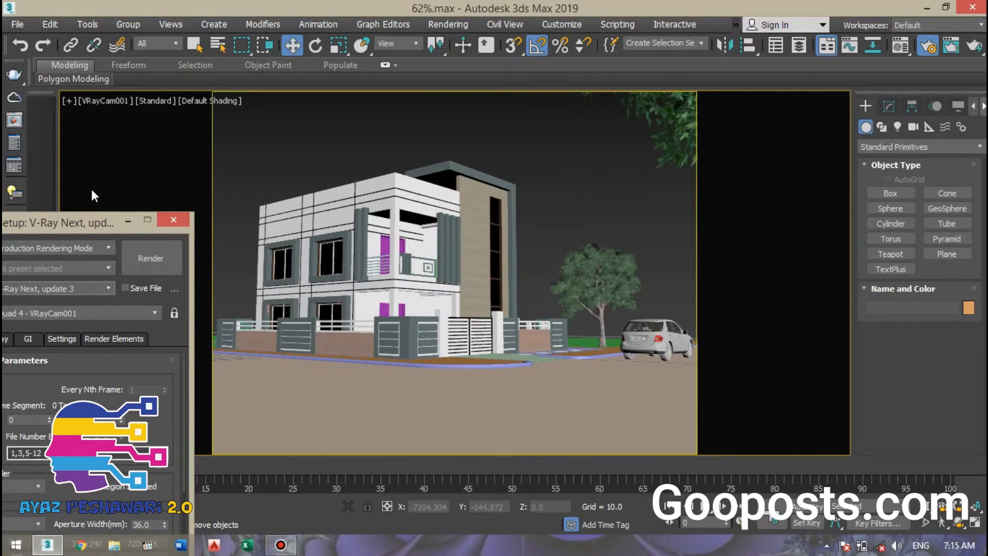
pyautogui.moveTo(75, 224); pyautogui.dragTo(844, 30)
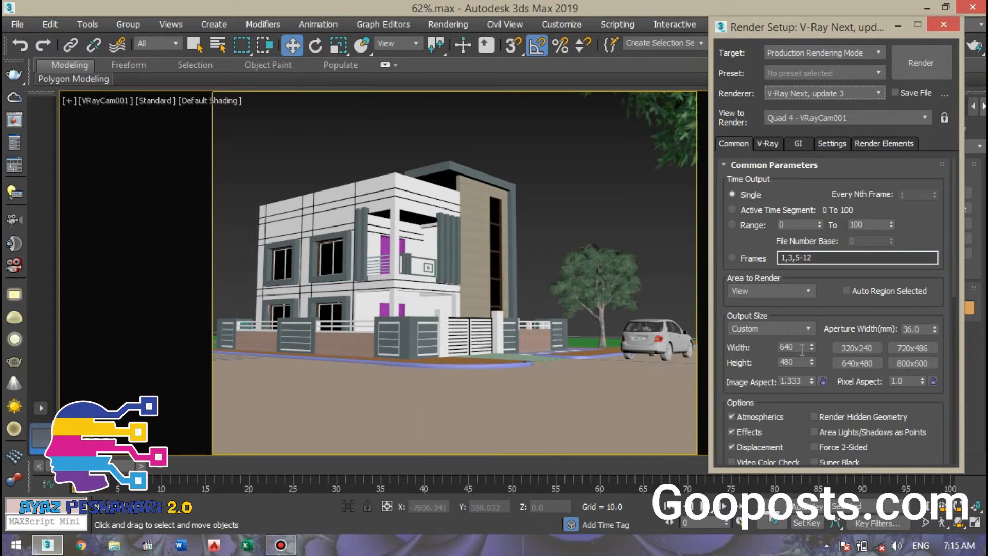
# - Set the render output size to the HDTV (video) preset at 1920x1080 and close Render Setup
pyautogui.click(784, 329)
pyautogui.click(783, 329)
pyautogui.click(767, 326)
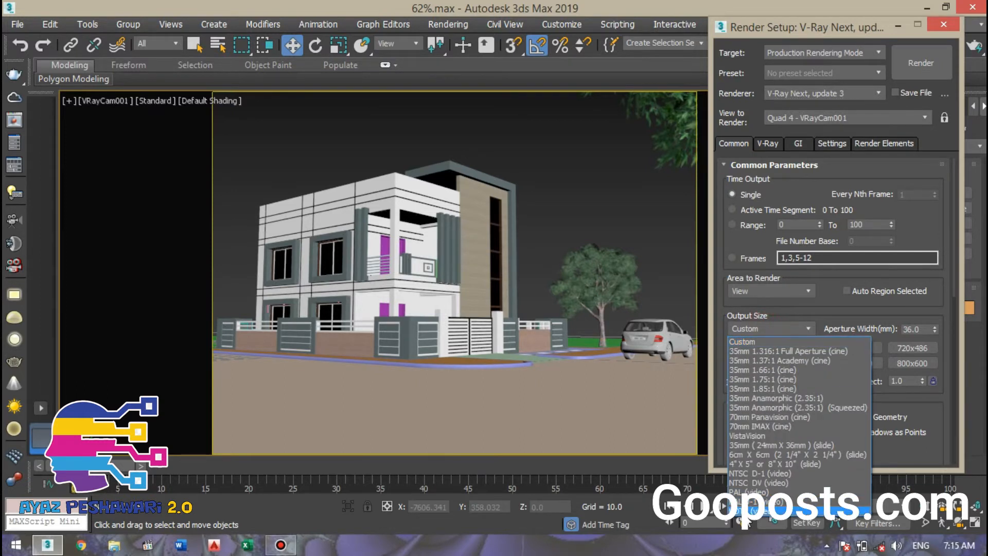
pyautogui.click(768, 514)
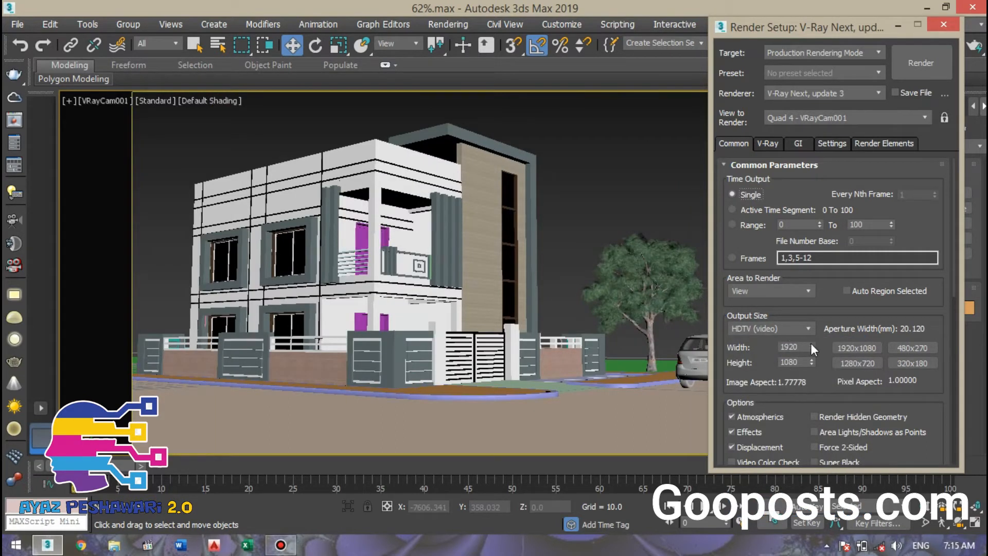
pyautogui.moveTo(765, 29); pyautogui.dragTo(659, 66)
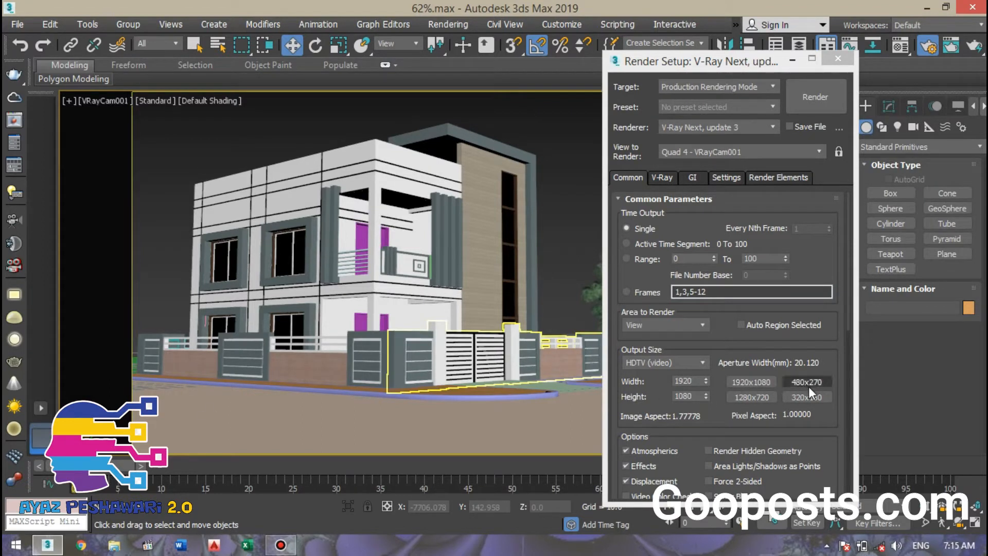
pyautogui.click(752, 397)
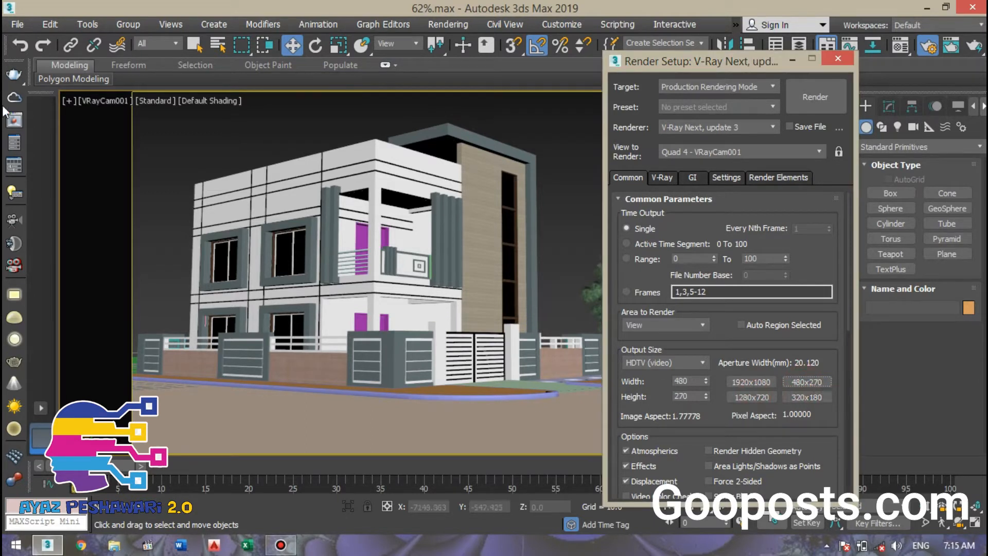
pyautogui.click(747, 384)
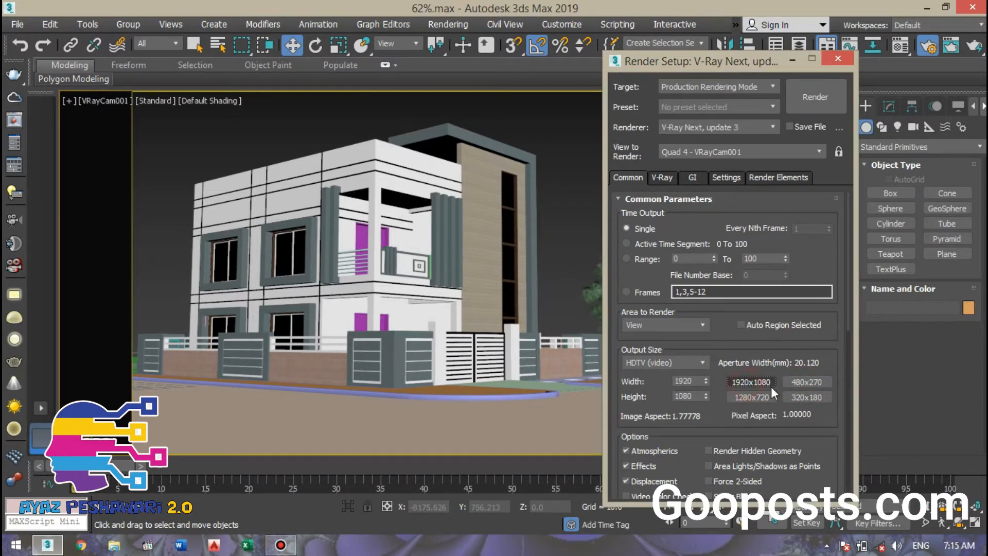
pyautogui.click(837, 59)
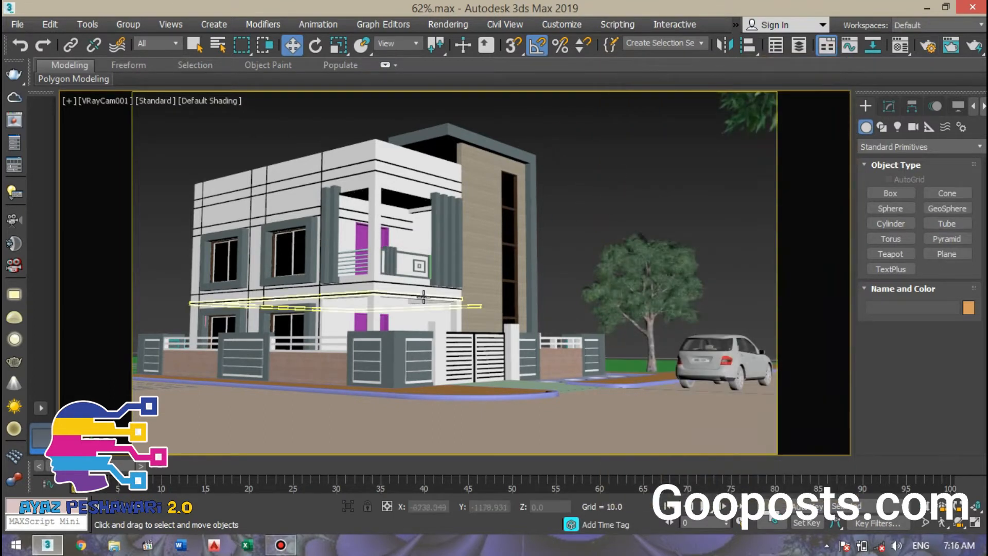
# - Walk the VRayCam001 camera closer to the house and re-aim it so the building and front gate fill the safe frame
pyautogui.click(417, 341)
pyautogui.press('Up')
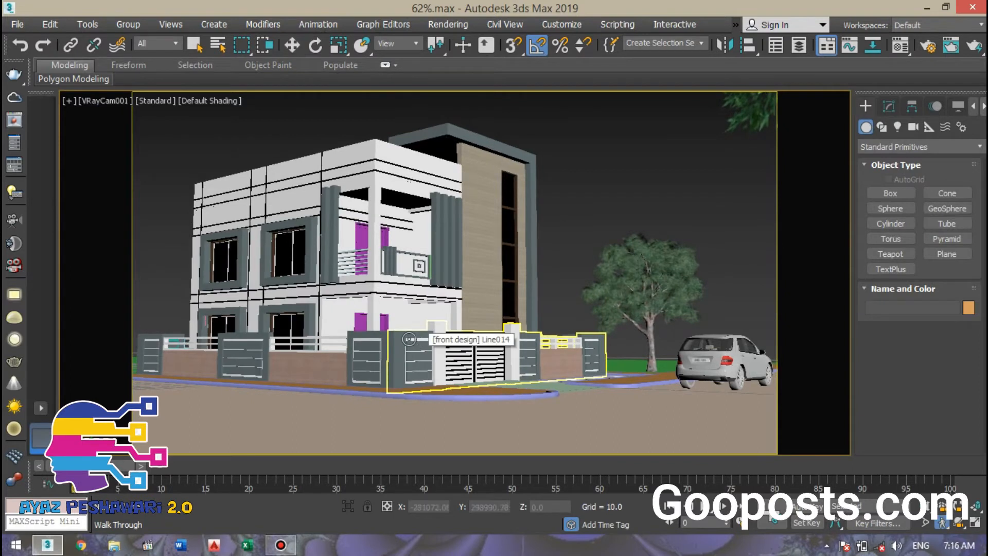
pyautogui.moveTo(431, 281); pyautogui.dragTo(446, 283, button='middle')
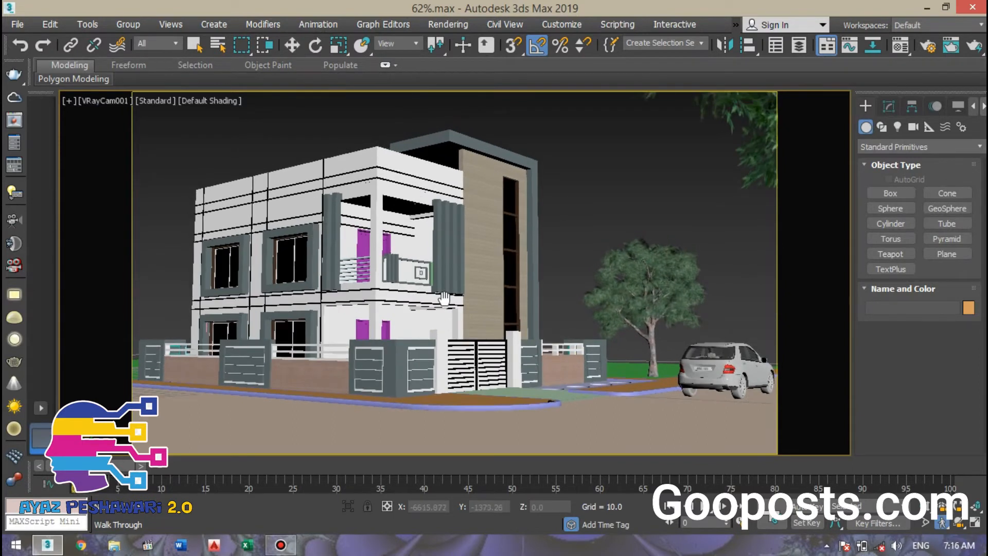
pyautogui.moveTo(445, 284); pyautogui.dragTo(443, 292)
pyautogui.moveTo(443, 292); pyautogui.dragTo(427, 301, button='middle')
pyautogui.moveTo(425, 301); pyautogui.dragTo(420, 293)
pyautogui.press('Up')
pyautogui.press('Up')
pyautogui.press('Up')
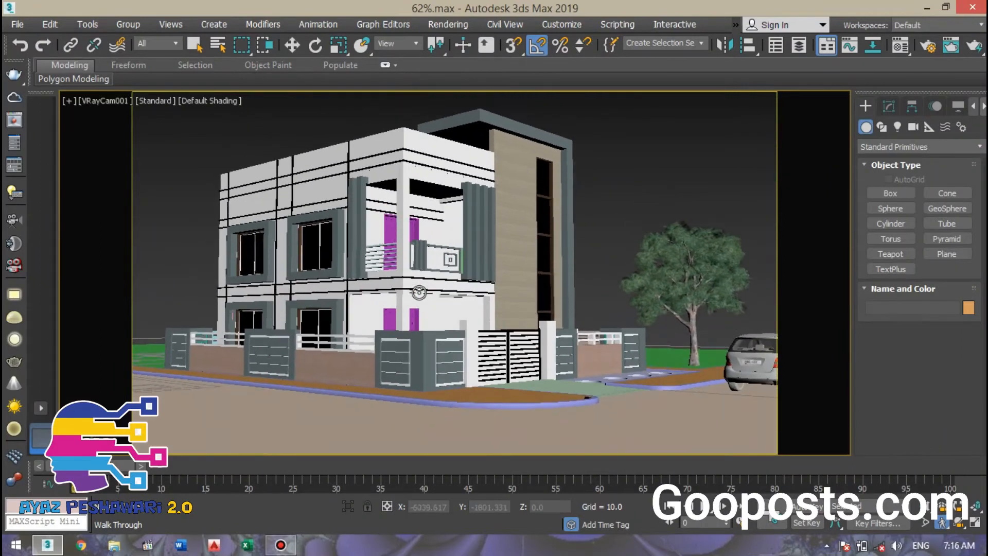
pyautogui.press('Up')
pyautogui.moveTo(413, 304)
pyautogui.mouseDown(button='middle')
pyautogui.moveTo(412, 320)
pyautogui.moveTo(398, 313)
pyautogui.moveTo(409, 317)
pyautogui.mouseUp(button='middle')
pyautogui.press('Up')
pyautogui.rightClick(410, 316)
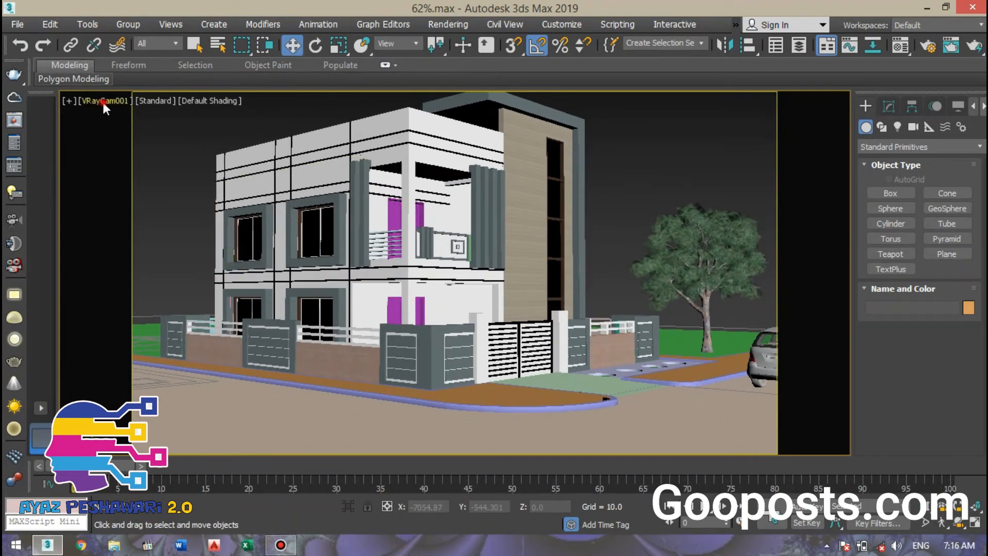
# - Set the VRayCam001 camera's film gate to 30 mm and focal length to 30 mm, then deselect it
pyautogui.click(103, 101)
pyautogui.click(130, 379)
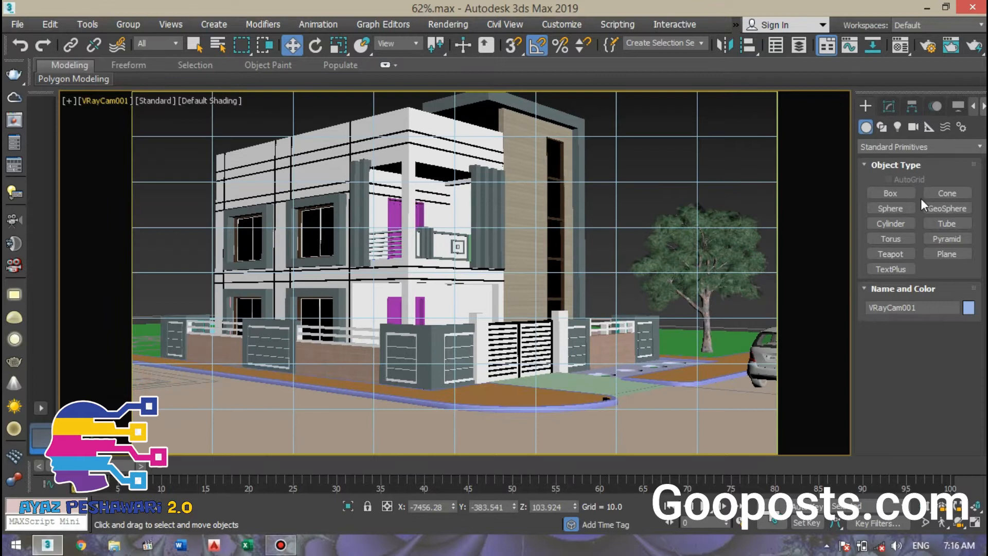
pyautogui.click(889, 105)
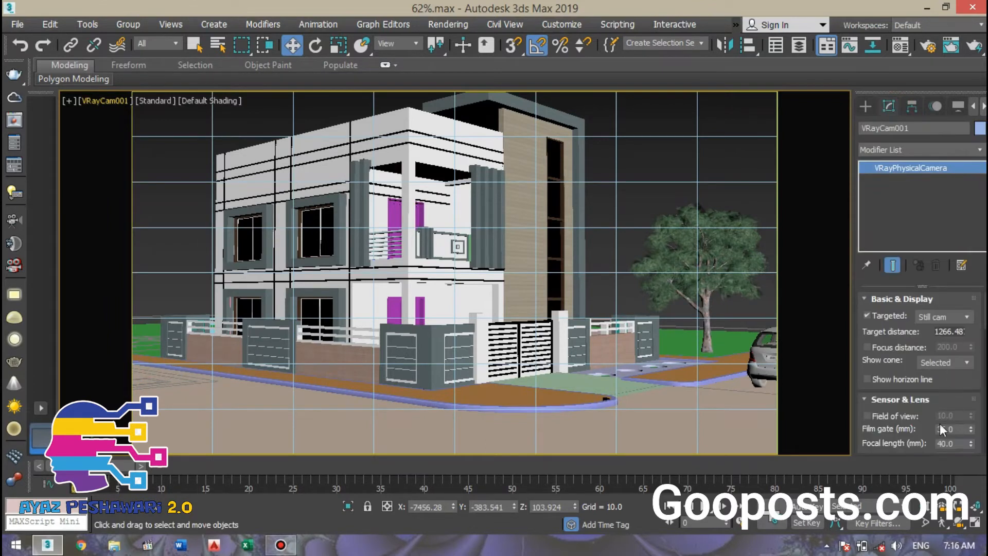
pyautogui.scroll(-2, 952, 414)
pyautogui.doubleClick(959, 401)
pyautogui.write('30')
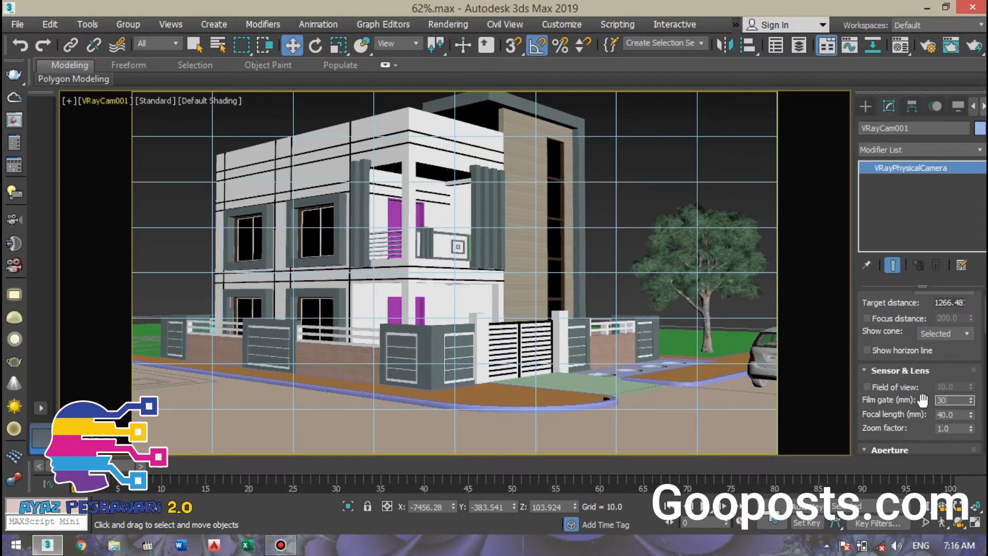
pyautogui.press('Return')
pyautogui.doubleClick(958, 415)
pyautogui.write('30')
pyautogui.press('Return')
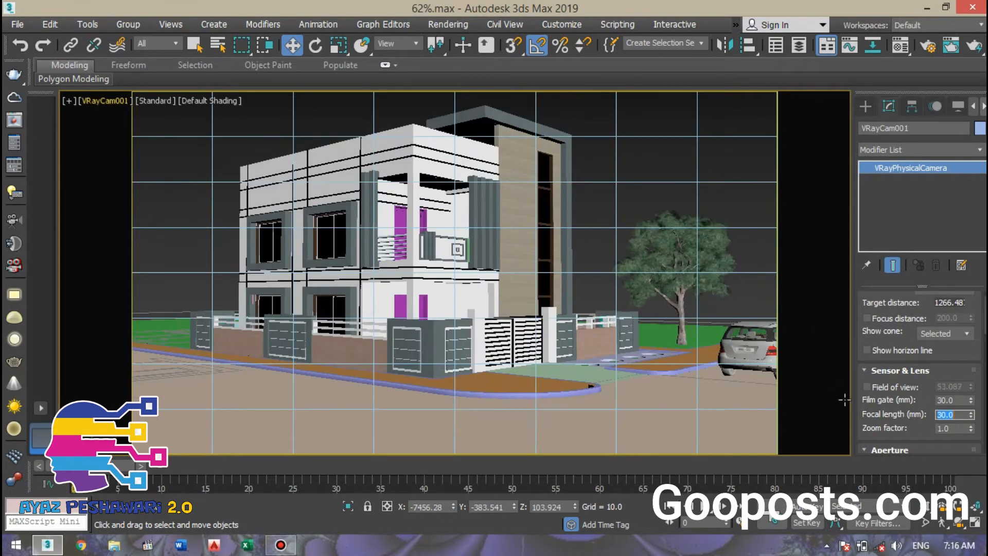
pyautogui.click(600, 150)
# - Move the camera in again and re-aim it so the roofline, boundary wall and tree fit inside the safe frame
pyautogui.moveTo(510, 363); pyautogui.dragTo(508, 344, button='middle')
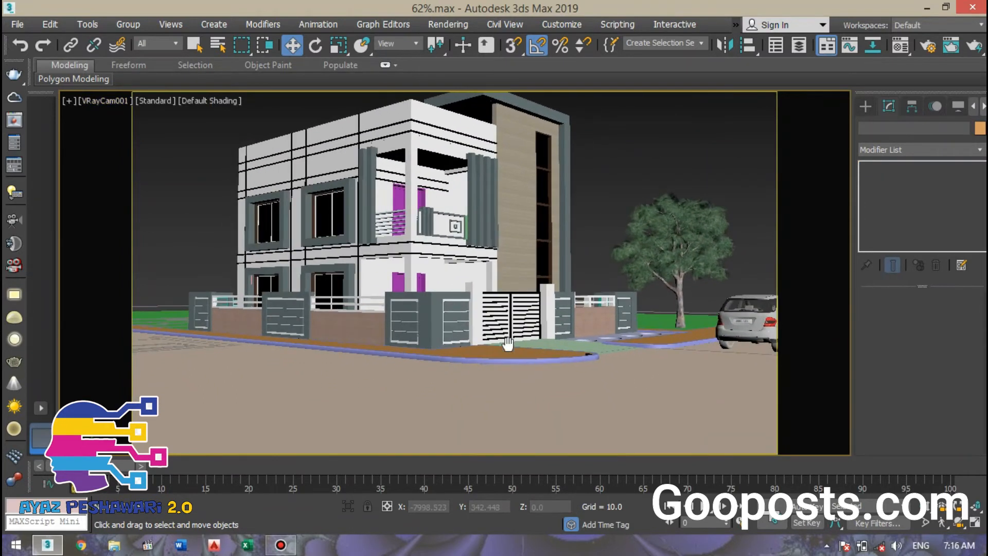
pyautogui.press('Up')
pyautogui.press('Up')
pyautogui.moveTo(529, 367); pyautogui.dragTo(506, 351)
pyautogui.moveTo(457, 352); pyautogui.dragTo(469, 337, button='middle')
pyautogui.press('Up')
pyautogui.press('Up')
pyautogui.press('Up')
pyautogui.press('Up')
pyautogui.press('Up')
pyautogui.press('Up')
pyautogui.press('Up')
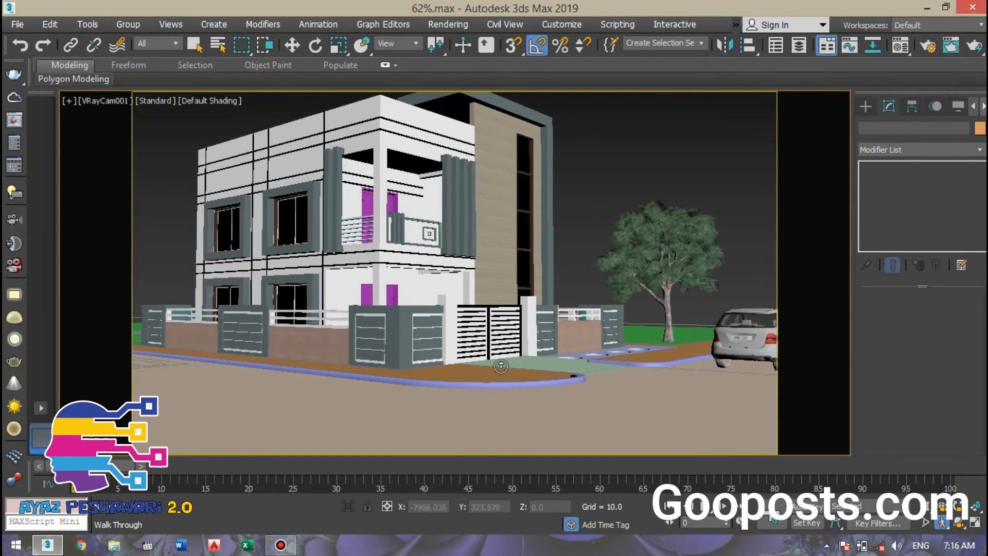
pyautogui.moveTo(473, 361); pyautogui.dragTo(469, 370)
pyautogui.moveTo(617, 176); pyautogui.dragTo(591, 216)
pyautogui.press('w')
pyautogui.click(654, 153)
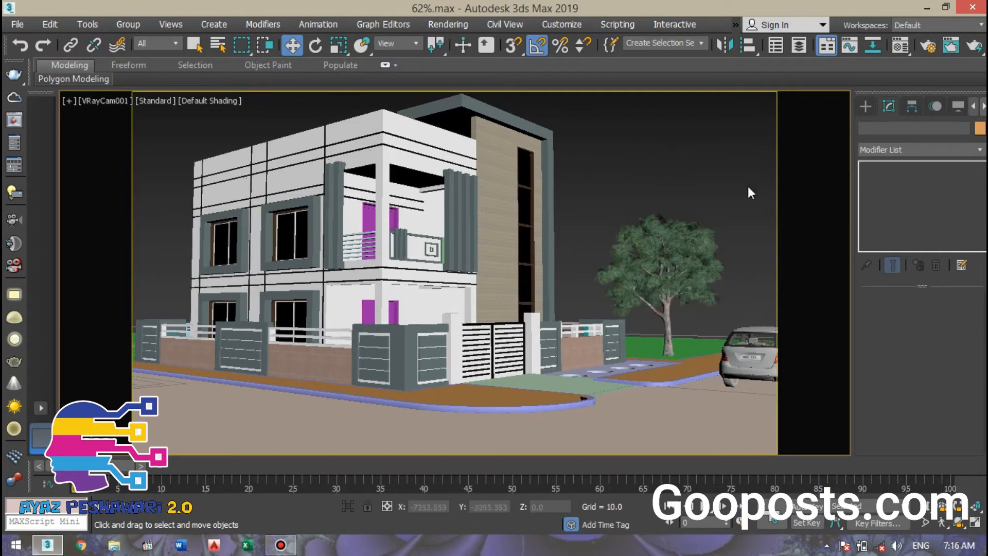
# - Switch all V-Ray render settings to Expert mode from the global switches and reopen Render Setup to refresh it
pyautogui.click(927, 47)
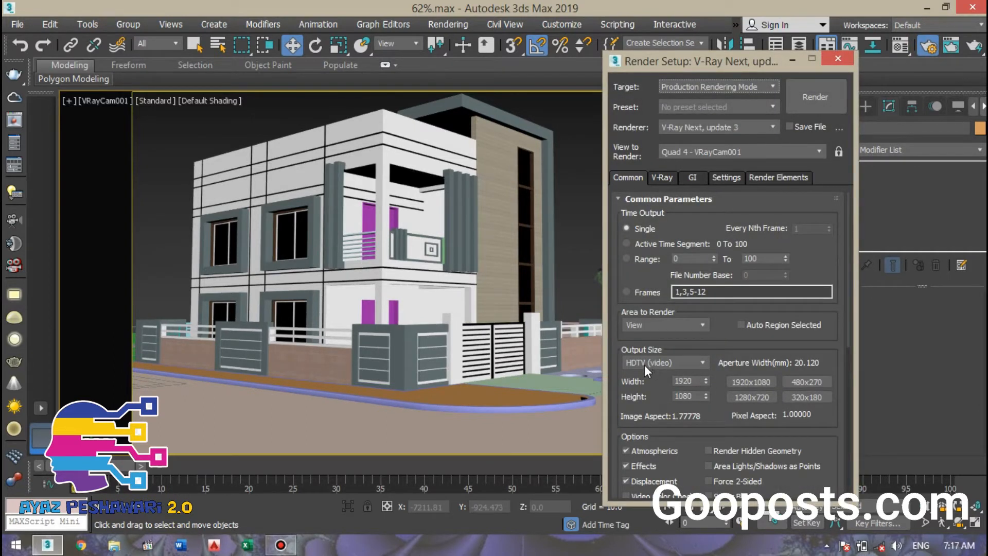
pyautogui.click(662, 178)
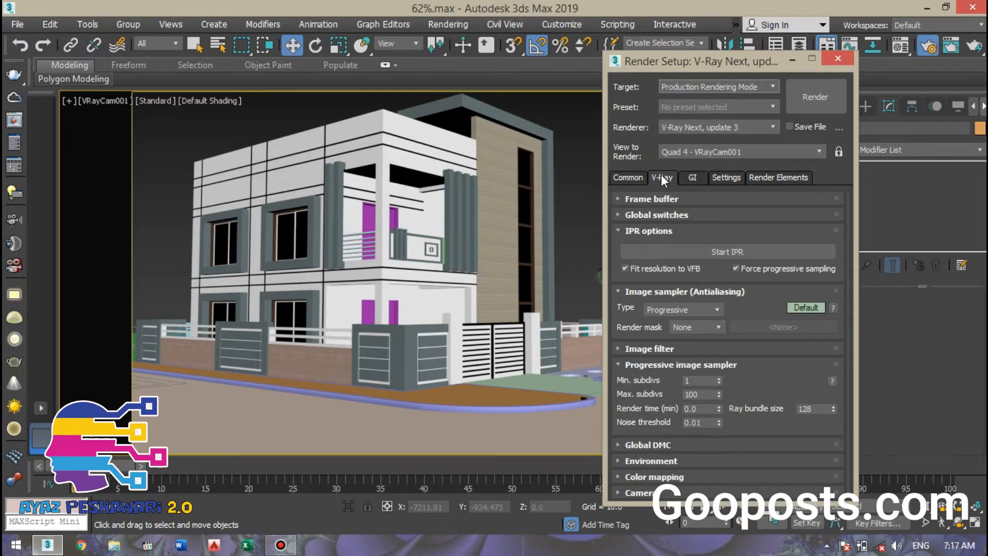
pyautogui.click(644, 216)
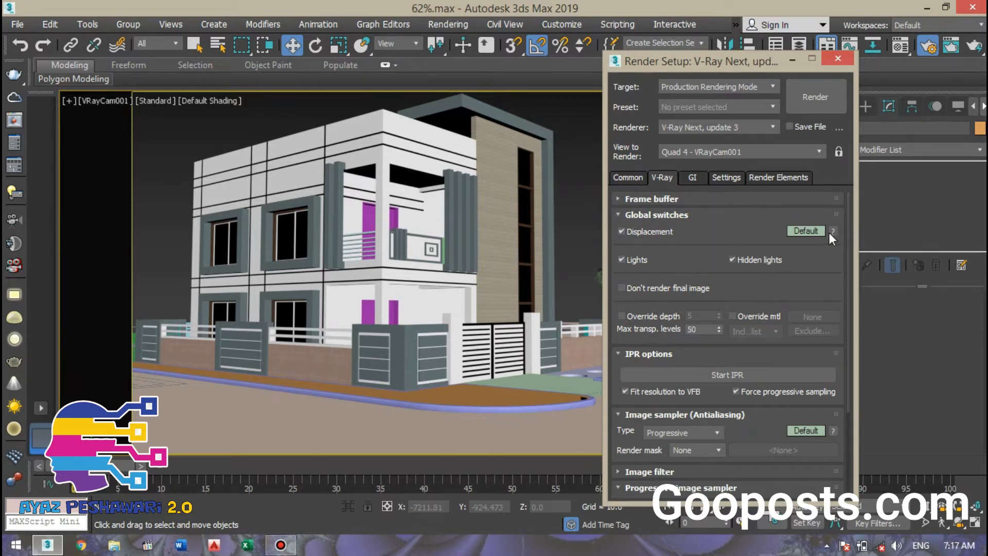
pyautogui.rightClick(806, 231)
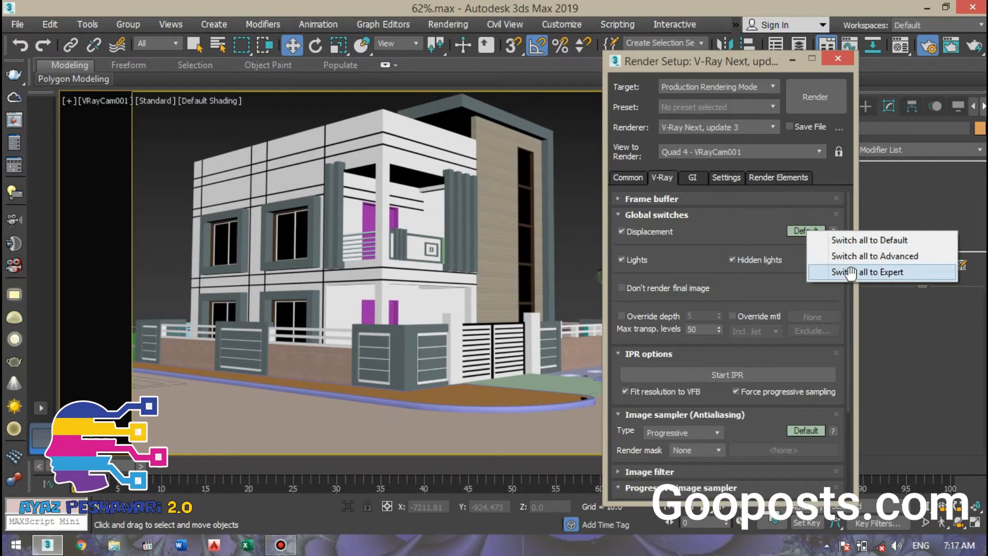
pyautogui.click(850, 273)
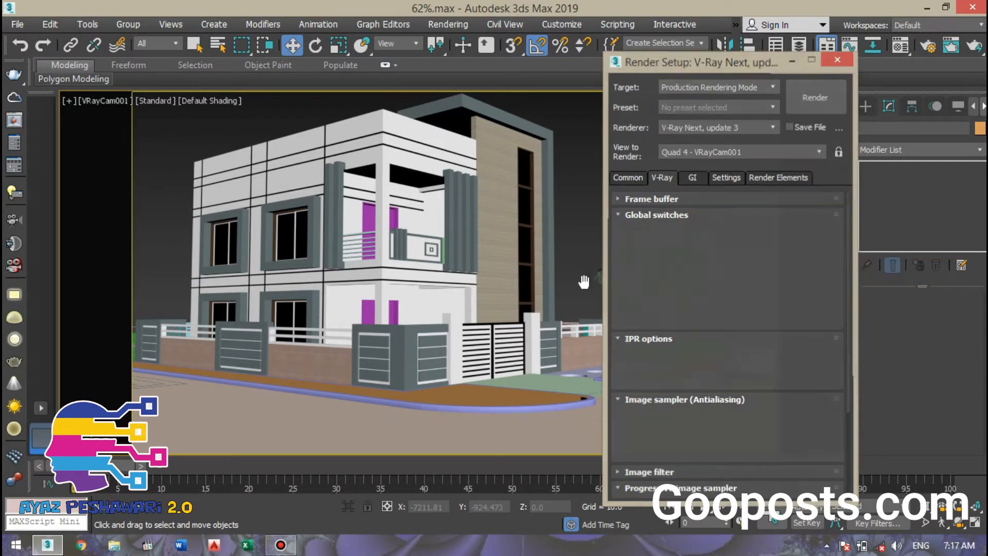
pyautogui.click(838, 58)
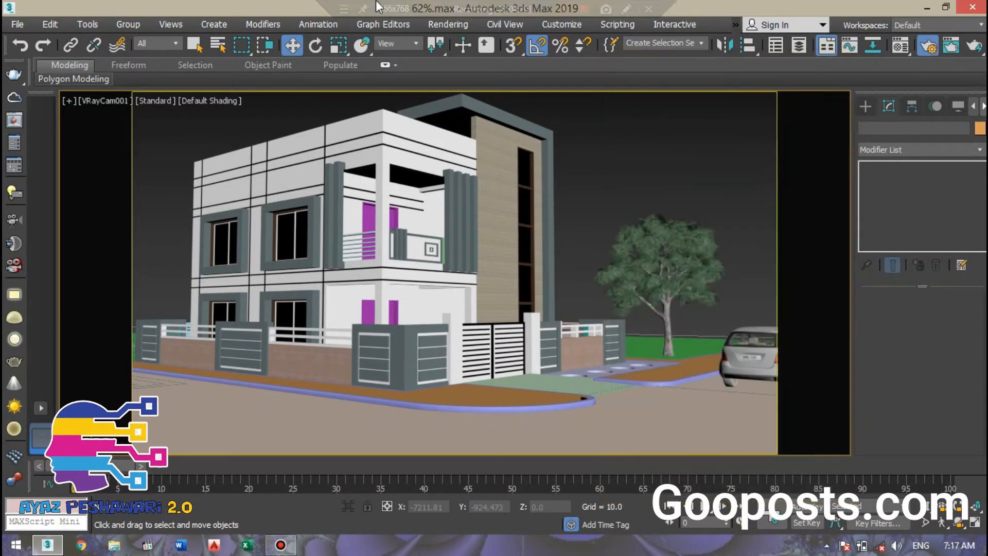
pyautogui.press('F10')
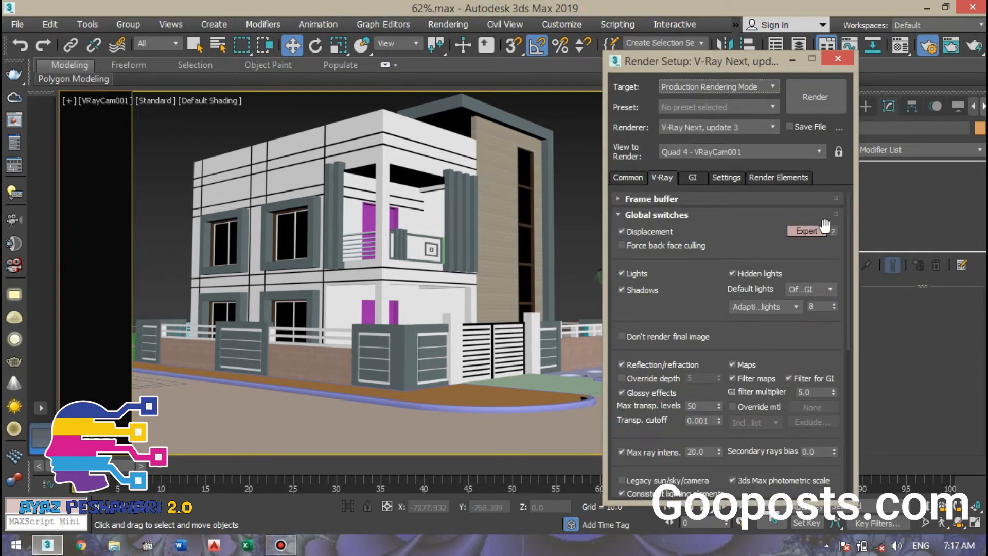
# - Set the light evaluation method in the V-Ray global switches to Full lights evaluation
pyautogui.moveTo(746, 273); pyautogui.dragTo(741, 254)
pyautogui.scroll(1, 741, 254)
pyautogui.click(760, 307)
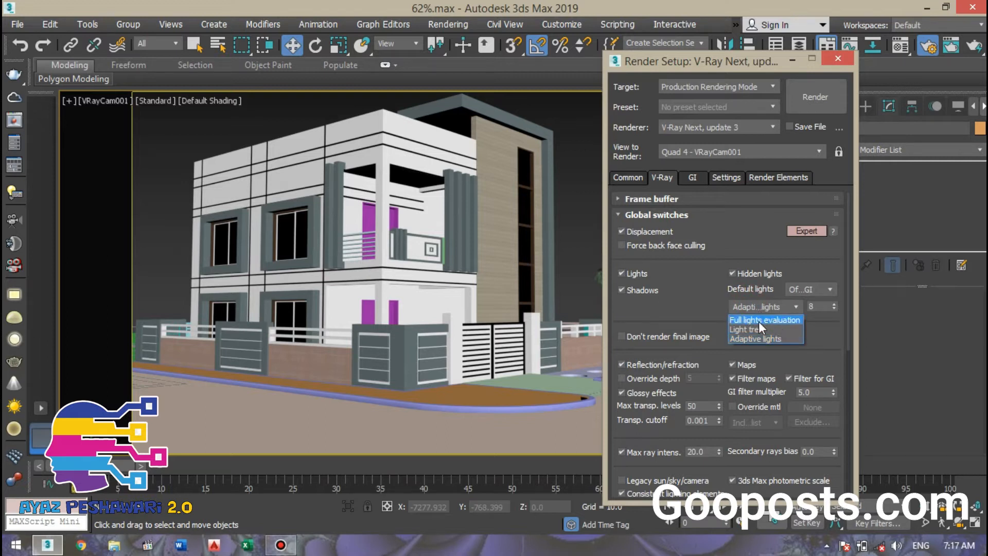
pyautogui.click(746, 320)
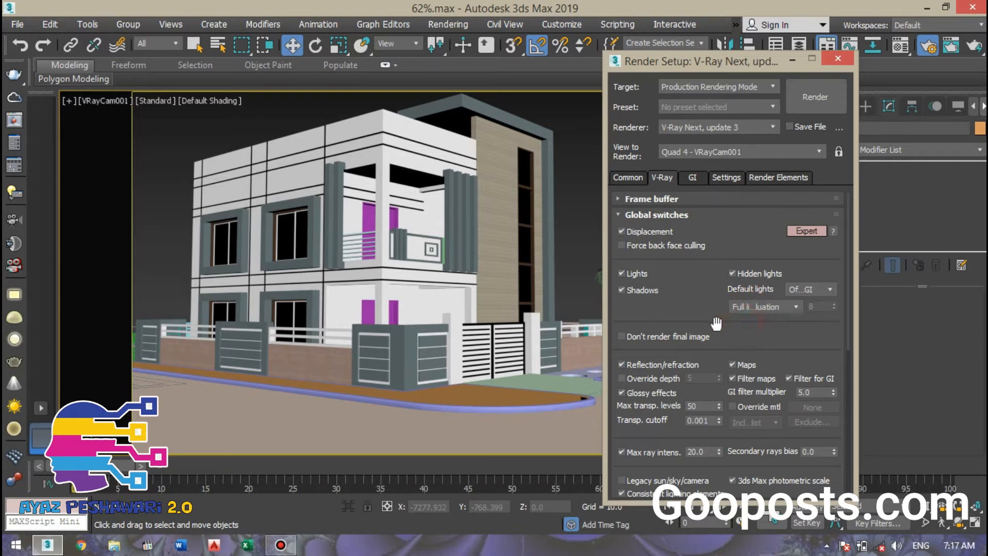
# - Set the antialiasing image sampler type to Bucket
pyautogui.scroll(-4, 650, 210)
pyautogui.scroll(-5, 616, 393)
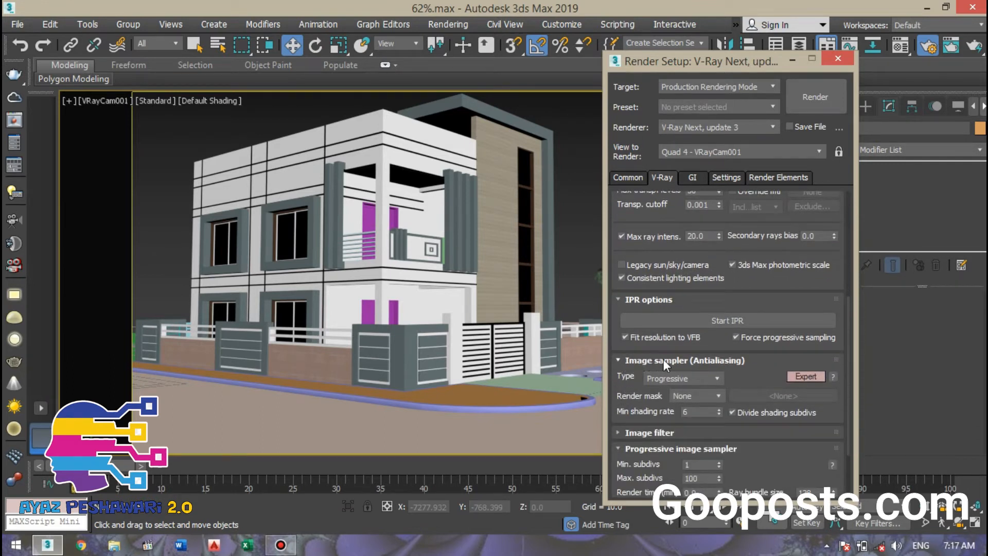
pyautogui.click(677, 380)
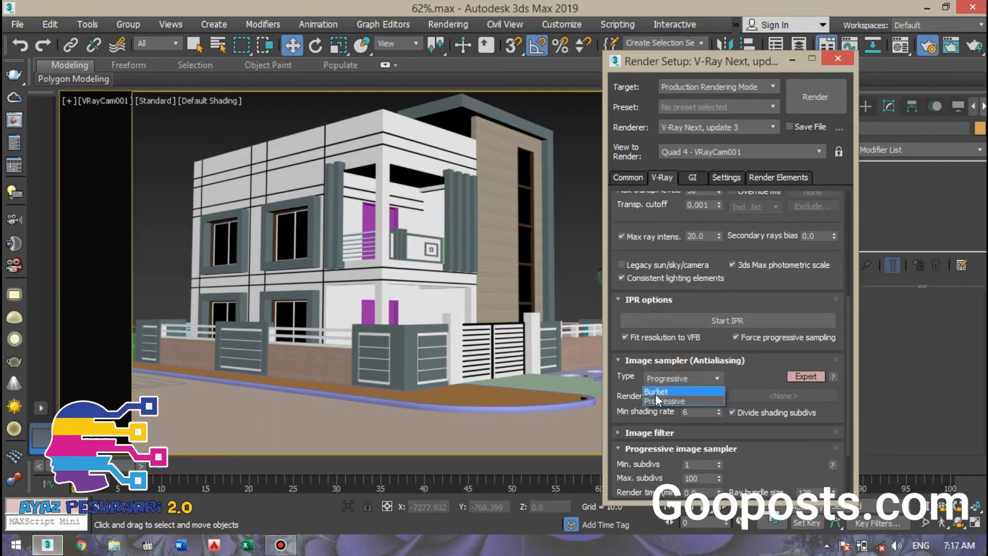
pyautogui.click(664, 391)
pyautogui.scroll(-1, 638, 386)
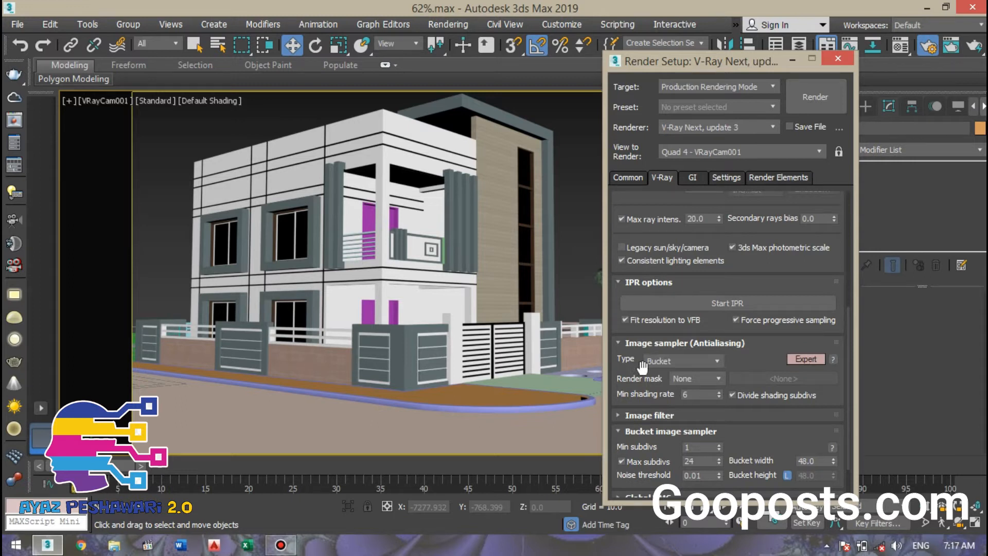
pyautogui.moveTo(643, 363)
pyautogui.click(656, 360)
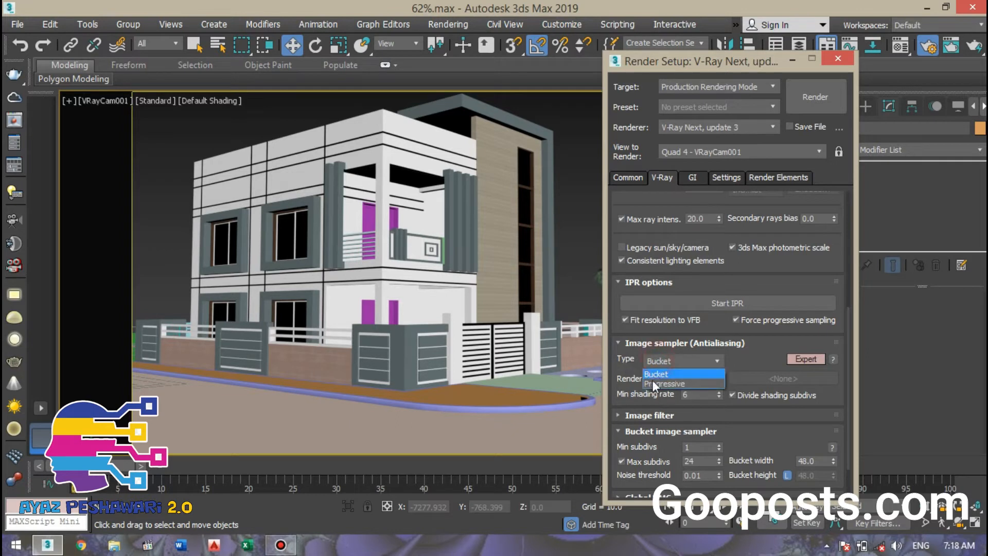
pyautogui.click(625, 370)
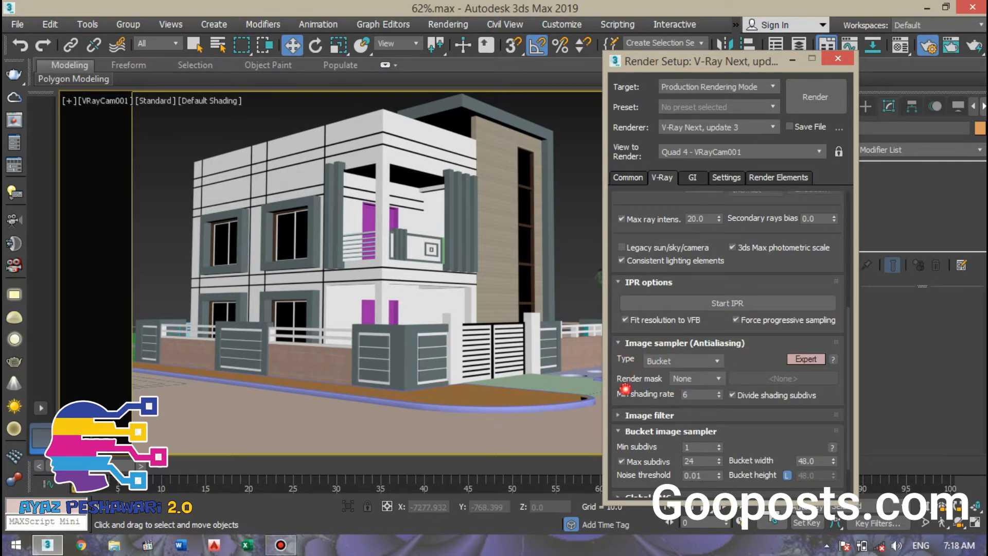
# - Review the image filter, bucket image sampler and Global DMC settings
pyautogui.scroll(-3, 623, 385)
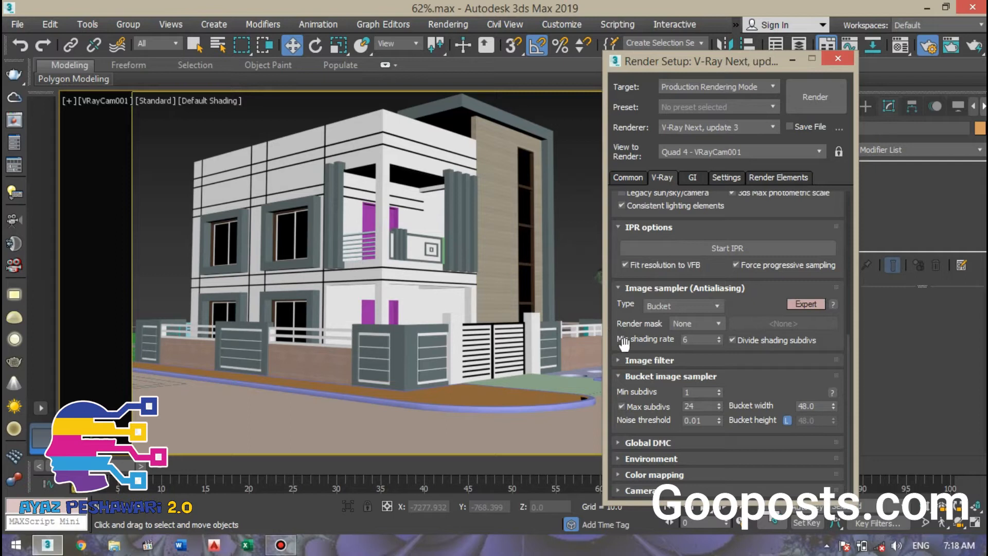
pyautogui.click(632, 360)
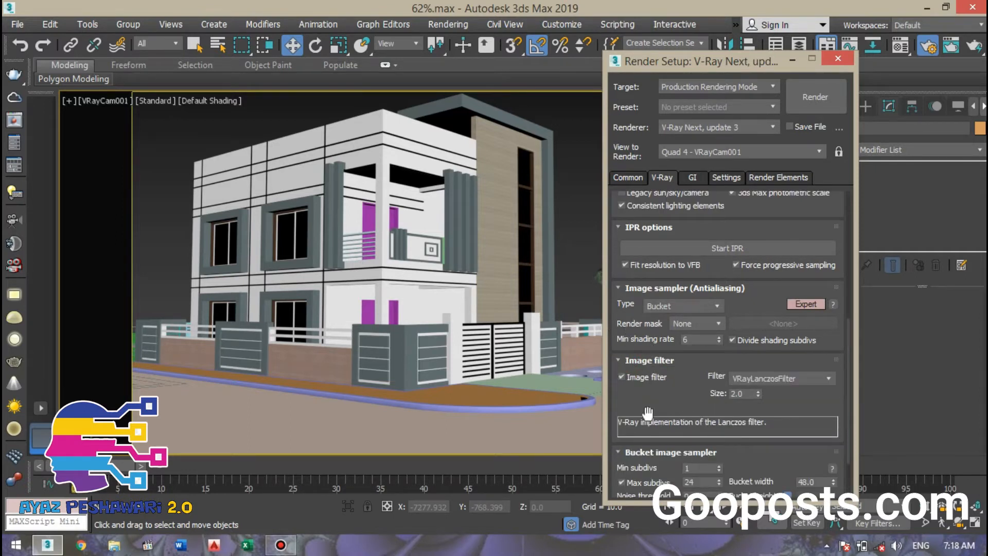
pyautogui.click(644, 359)
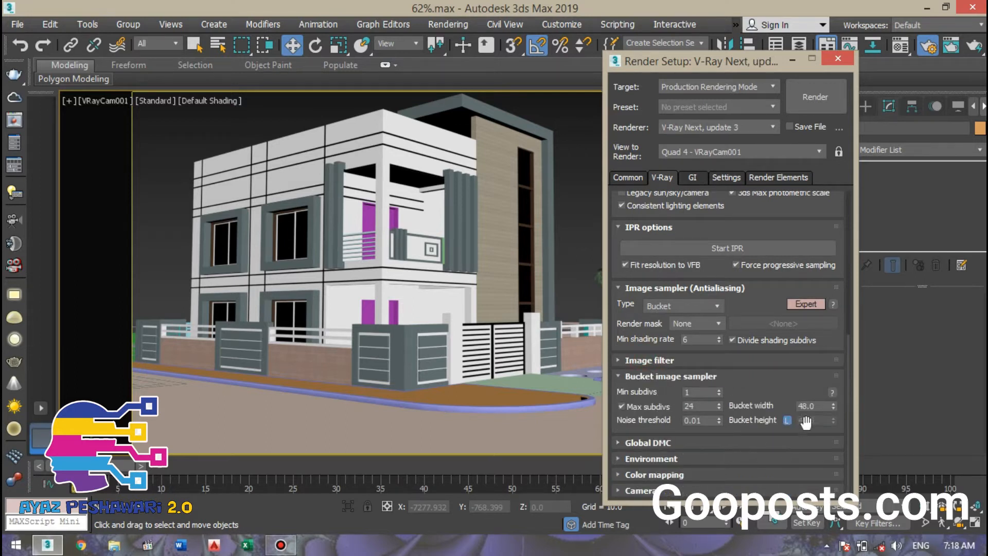
pyautogui.moveTo(747, 384); pyautogui.dragTo(729, 338)
pyautogui.click(634, 441)
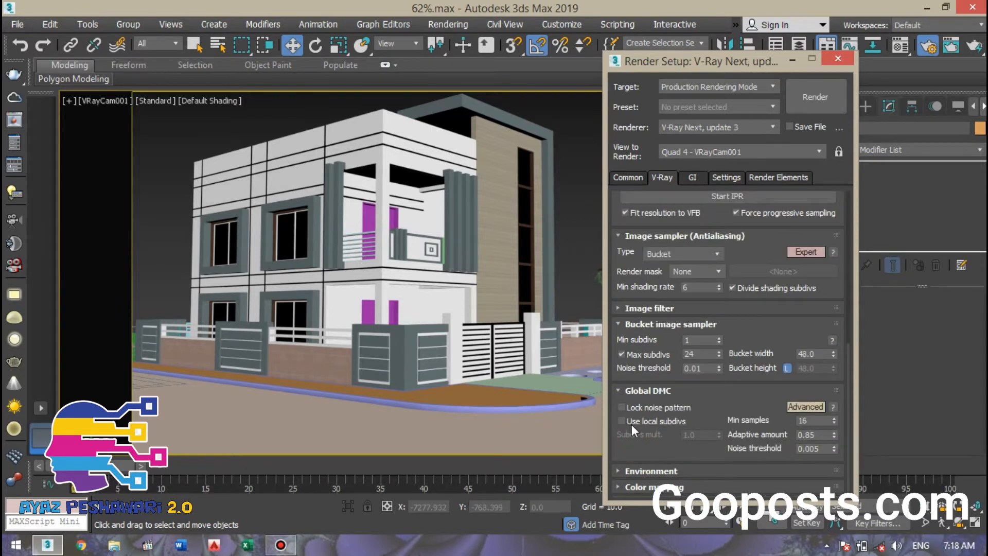
pyautogui.click(632, 425)
pyautogui.click(691, 387)
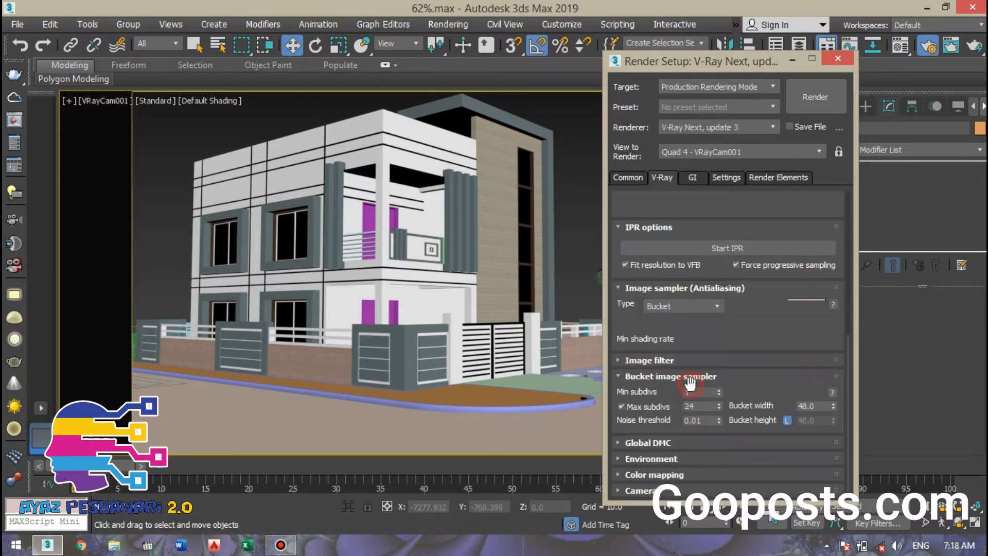
# - Enable sub-pixel mapping in the V-Ray color mapping settings
pyautogui.click(633, 474)
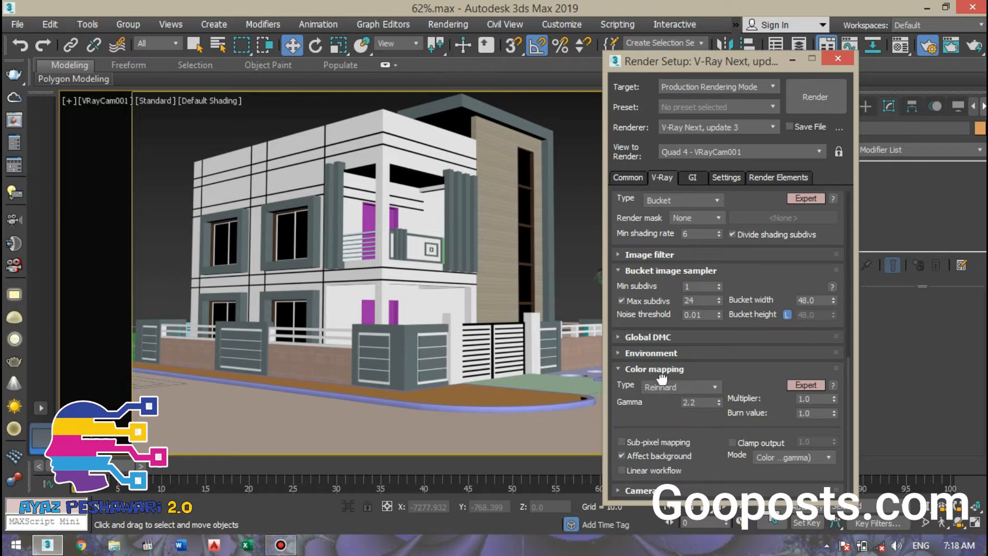
pyautogui.click(642, 440)
pyautogui.moveTo(646, 358); pyautogui.dragTo(646, 361)
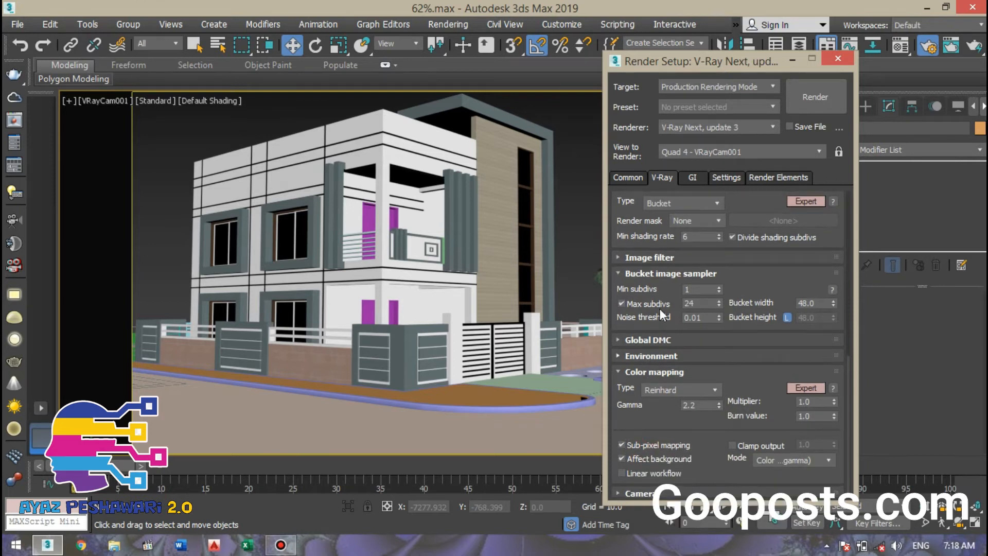
# - Check the available primary engine options in the global illumination settings
pyautogui.click(691, 178)
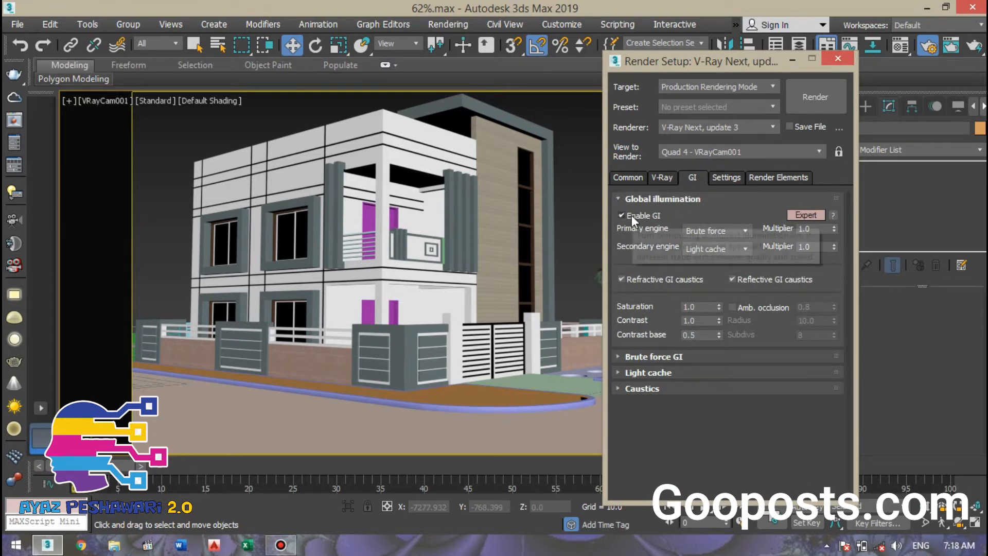
pyautogui.click(724, 234)
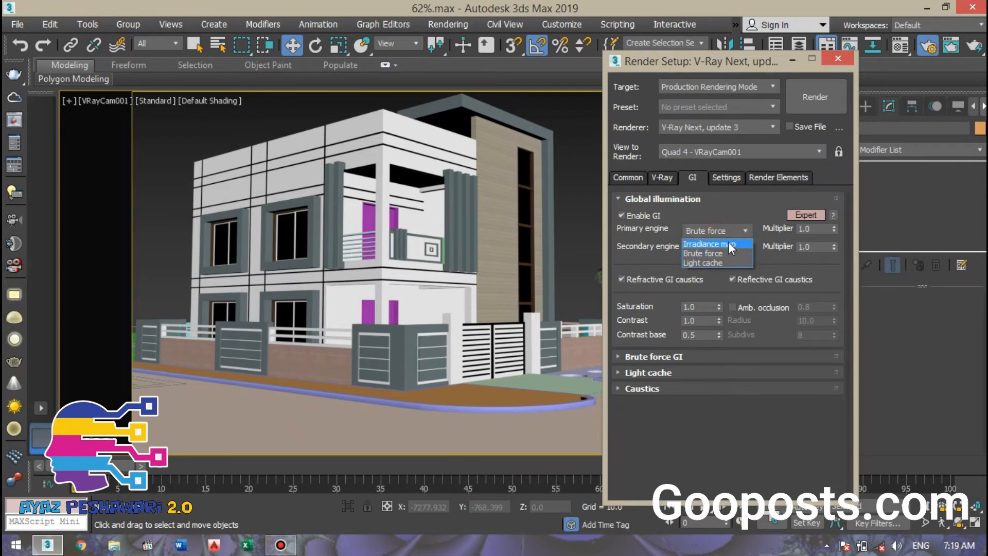
pyautogui.click(688, 210)
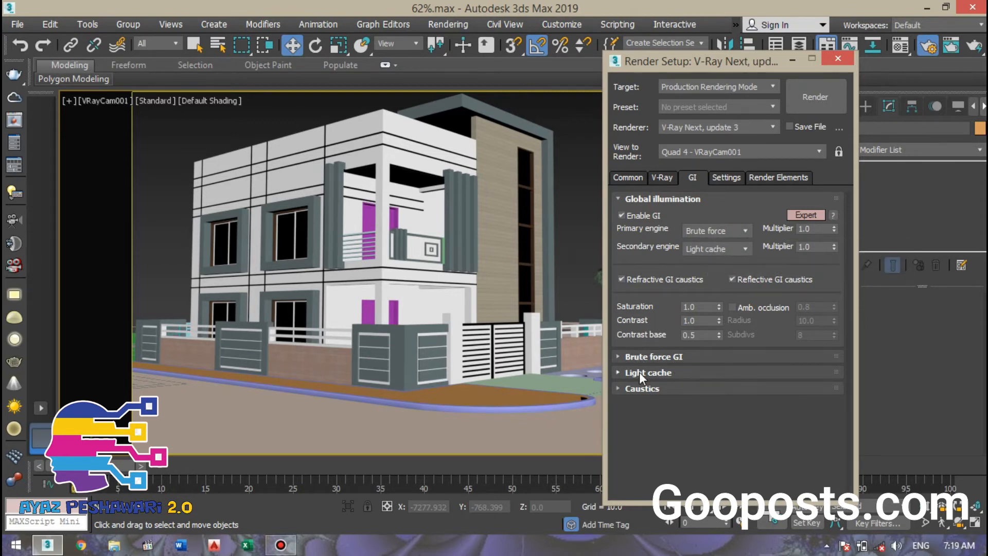
# - Set the primary global illumination engine to Irradiance map
pyautogui.click(700, 231)
pyautogui.click(702, 244)
pyautogui.click(629, 356)
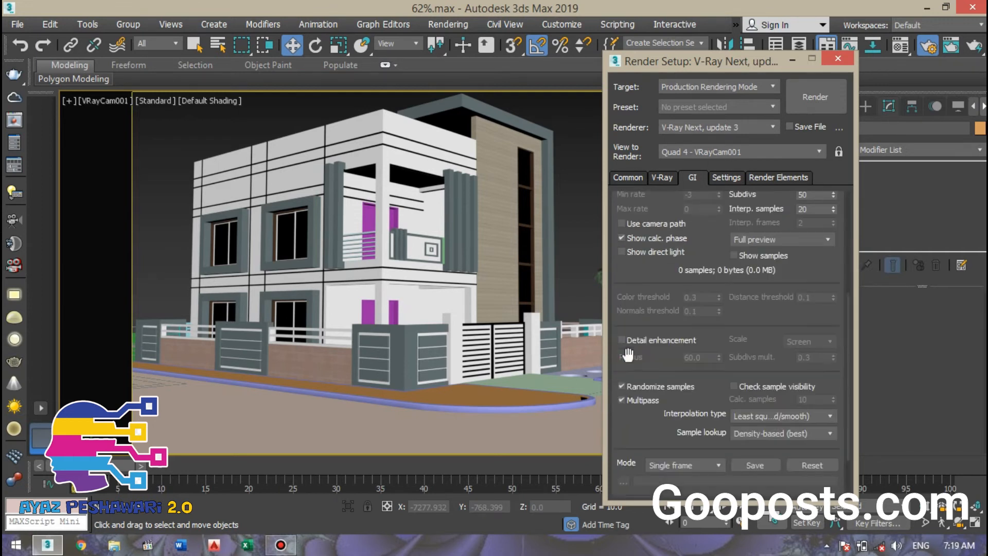
pyautogui.moveTo(664, 278); pyautogui.dragTo(663, 381)
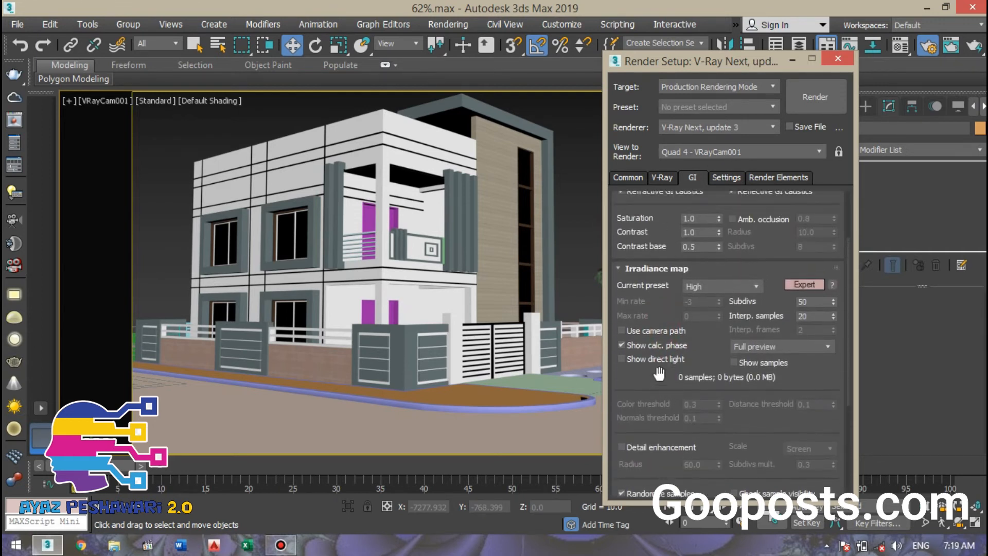
pyautogui.click(690, 287)
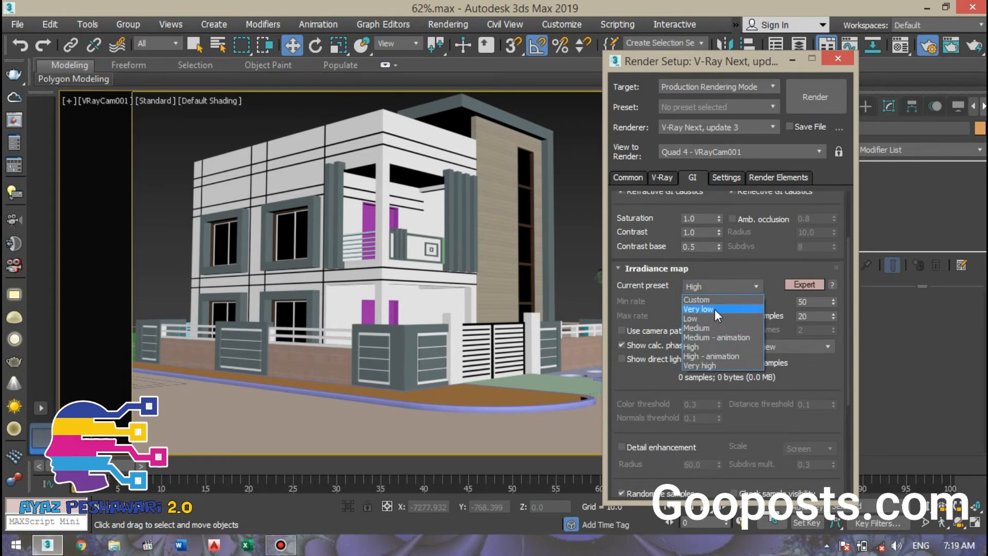
pyautogui.press('Escape')
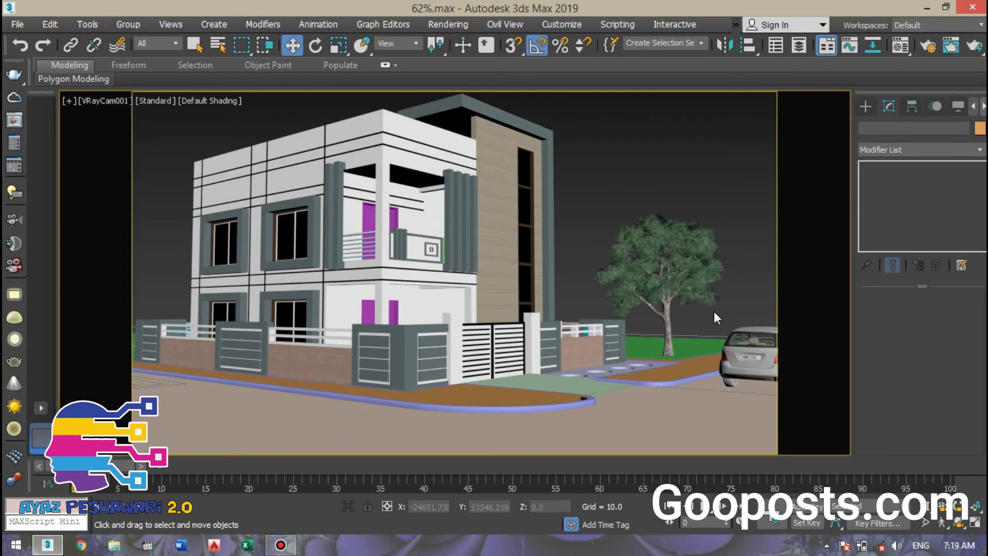
pyautogui.press('F10')
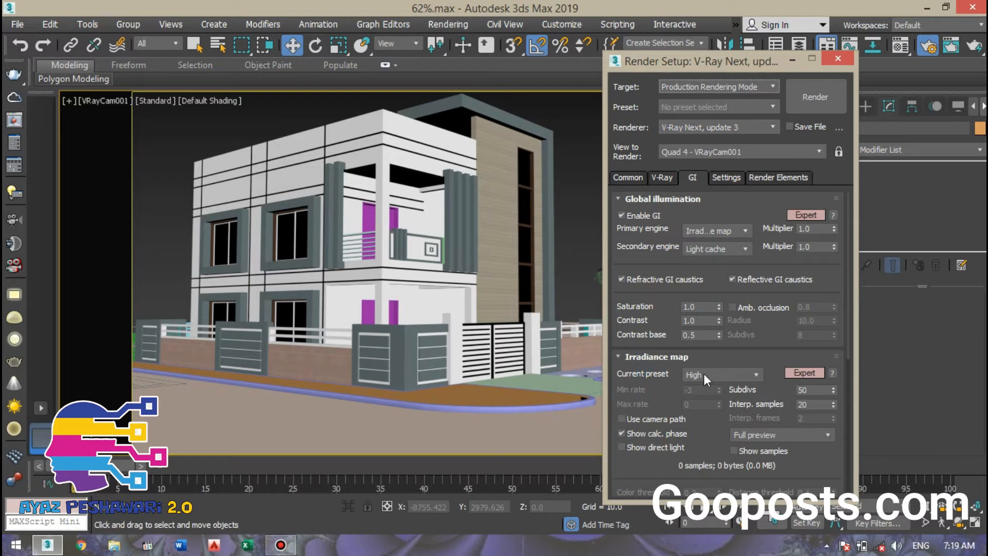
# - Set the irradiance map's current preset to Very low
pyautogui.click(701, 378)
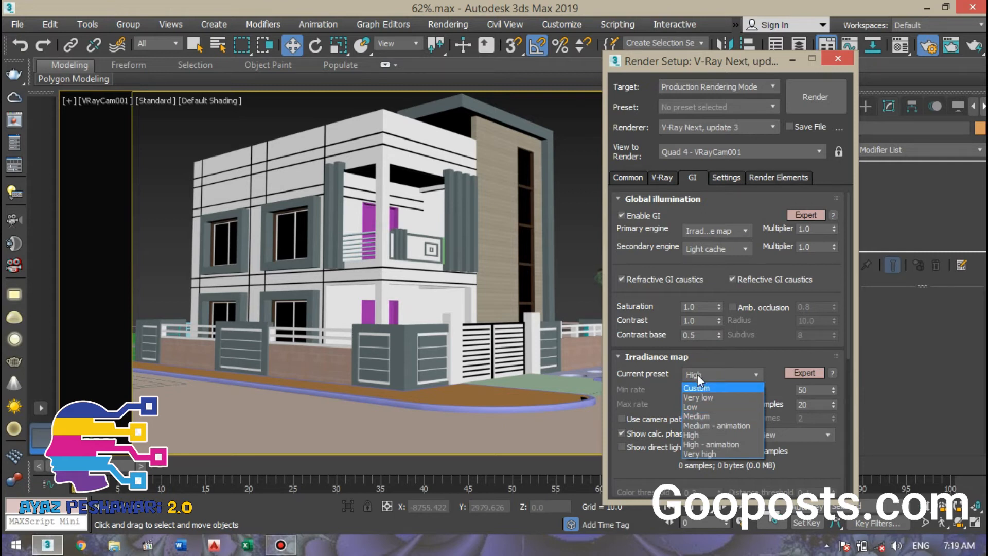
pyautogui.click(715, 397)
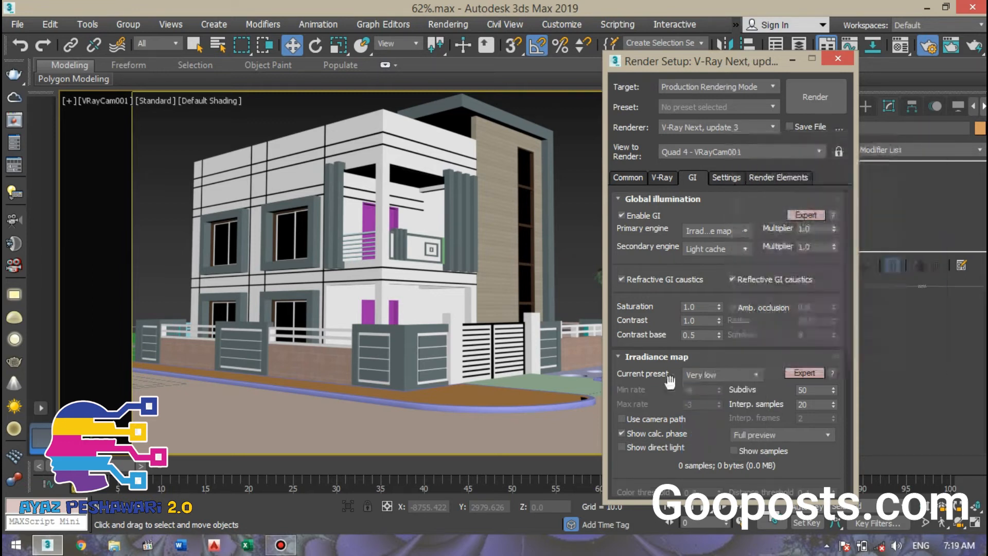
pyautogui.scroll(-2, 713, 363)
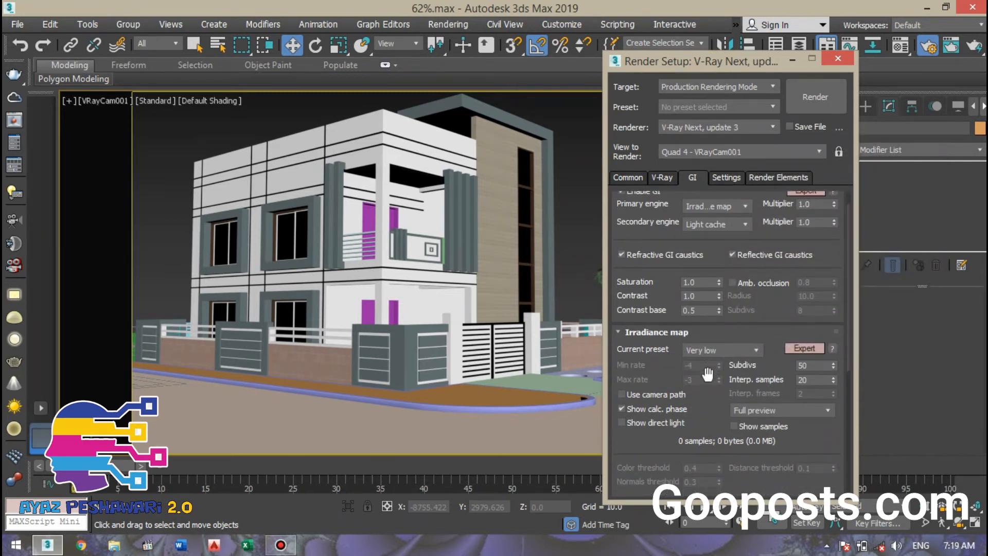
pyautogui.click(703, 350)
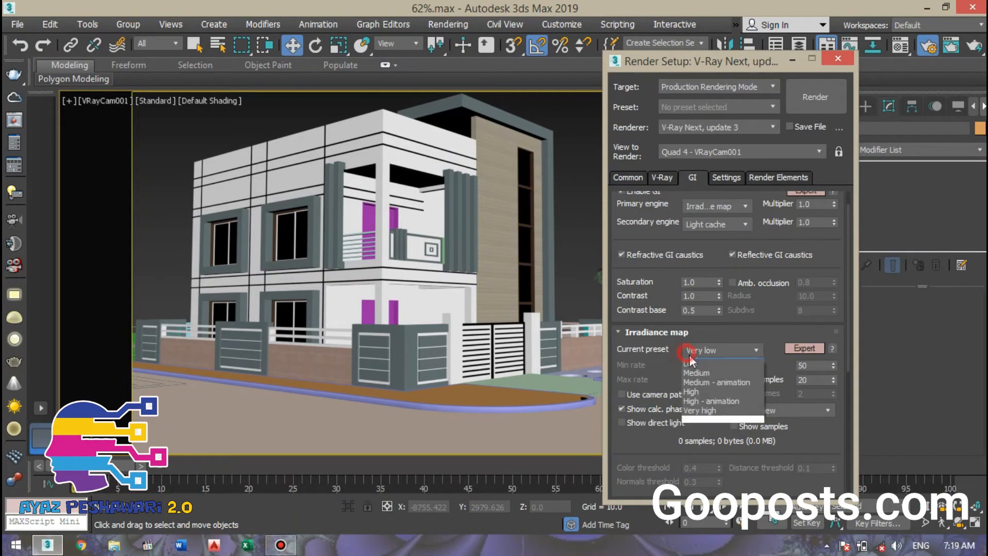
pyautogui.click(652, 351)
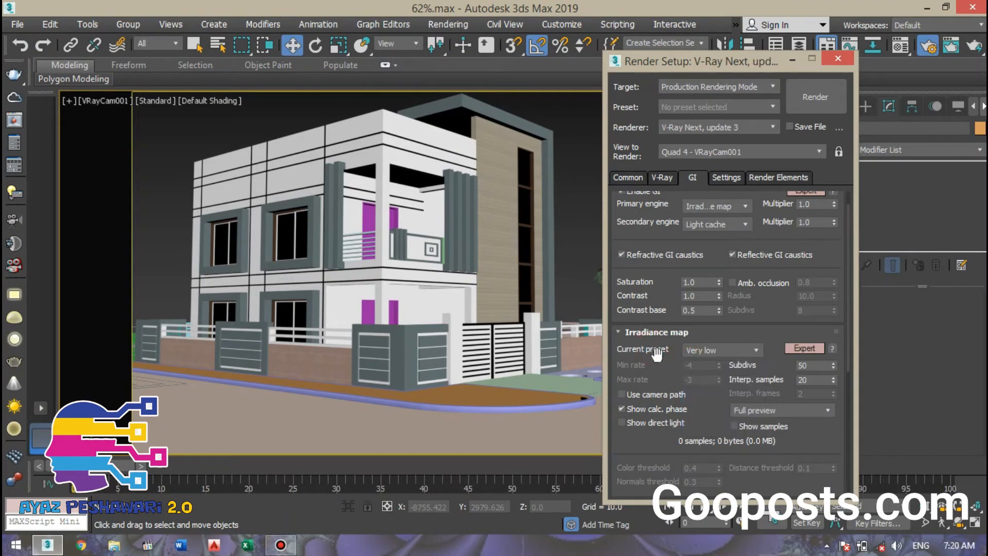
# - Set the light cache subdivs to 300
pyautogui.moveTo(658, 365); pyautogui.dragTo(715, 249)
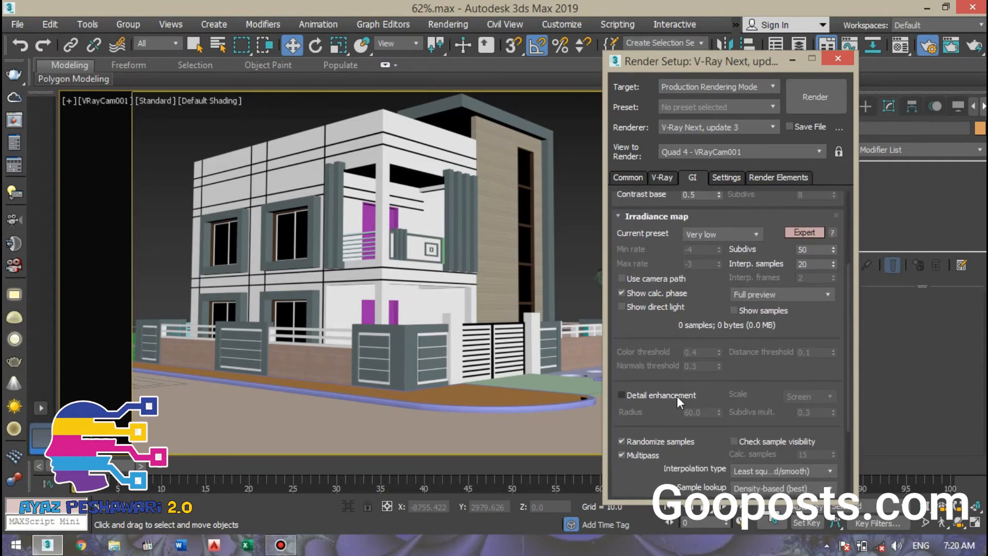
pyautogui.moveTo(632, 355); pyautogui.dragTo(631, 322)
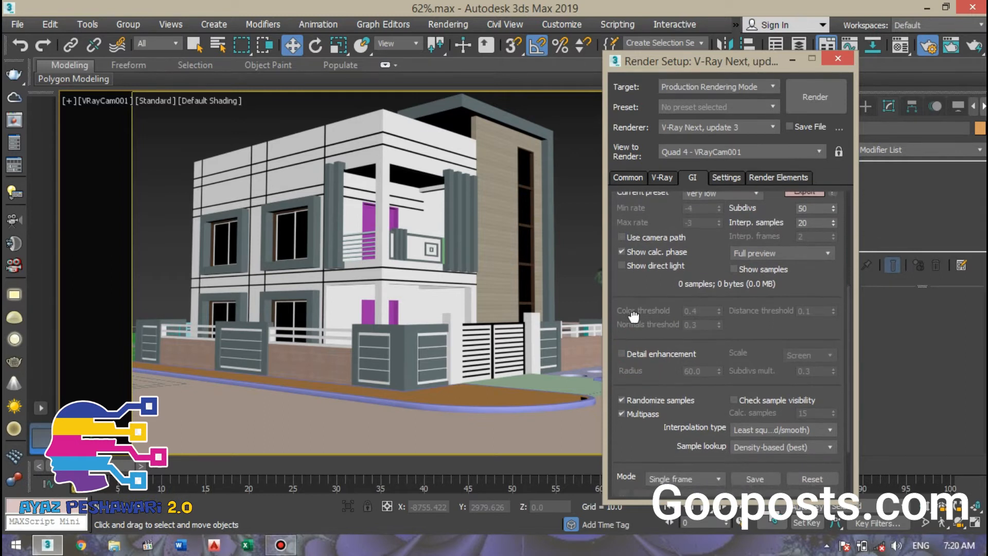
pyautogui.click(643, 271)
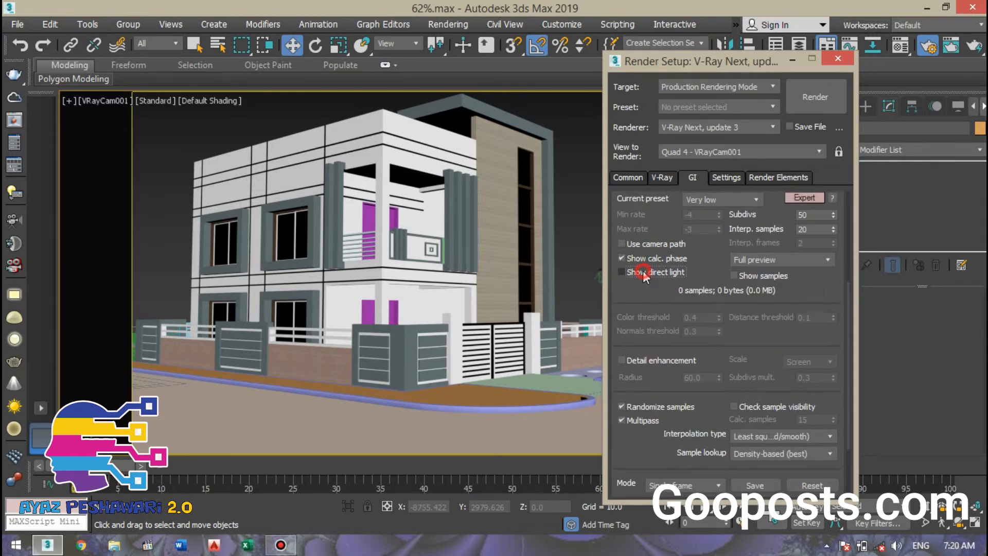
pyautogui.moveTo(650, 304); pyautogui.dragTo(627, 162)
pyautogui.click(657, 474)
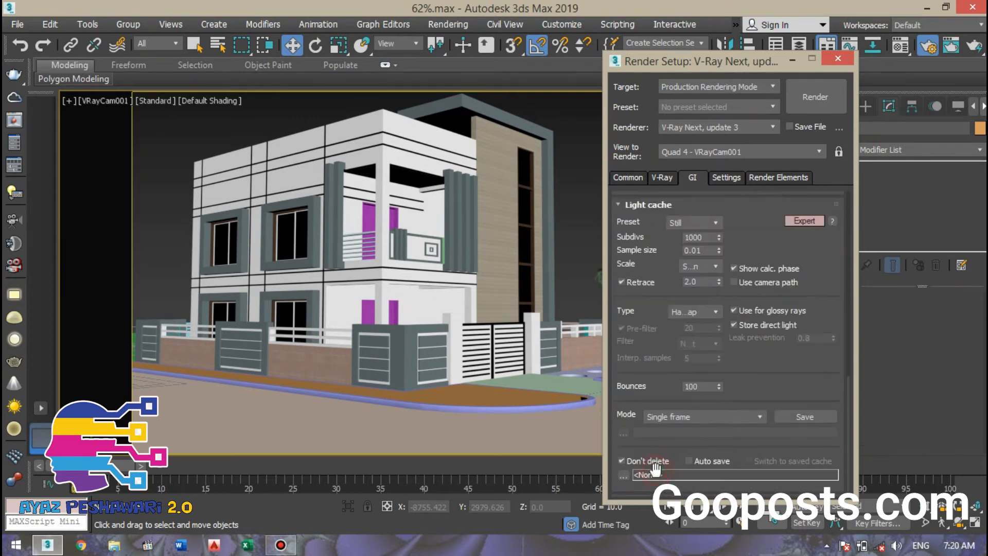
pyautogui.scroll(1, 690, 254)
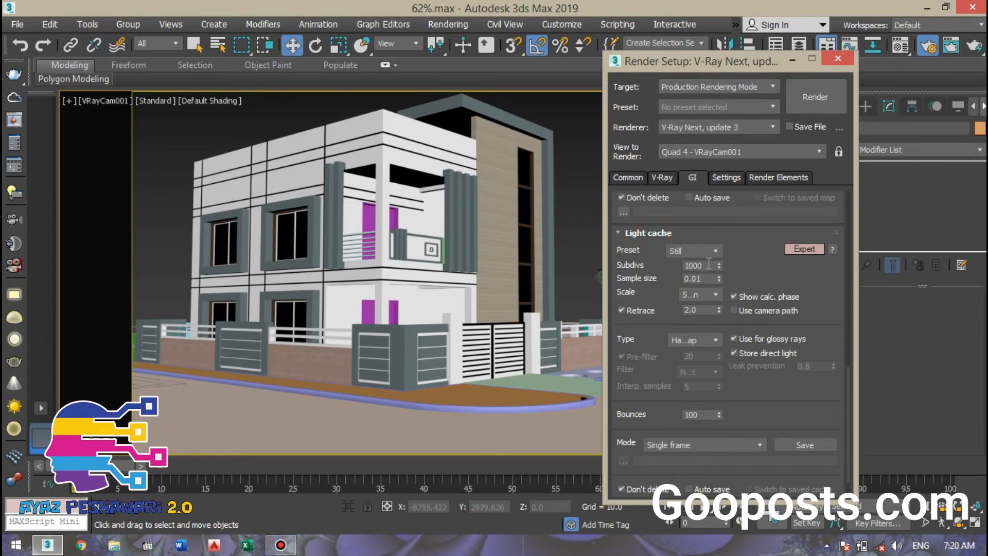
pyautogui.doubleClick(691, 266)
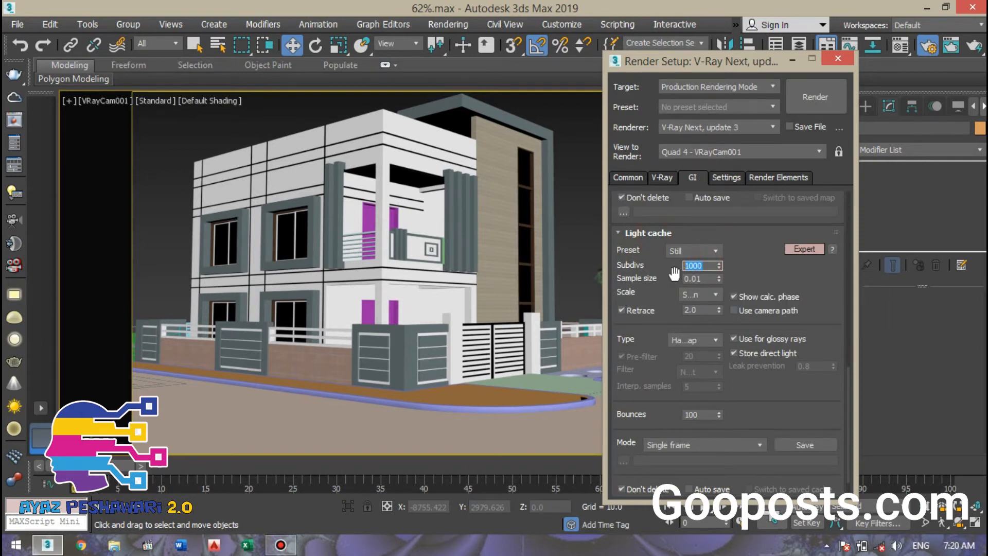
pyautogui.write('300')
pyautogui.scroll(-1, 669, 266)
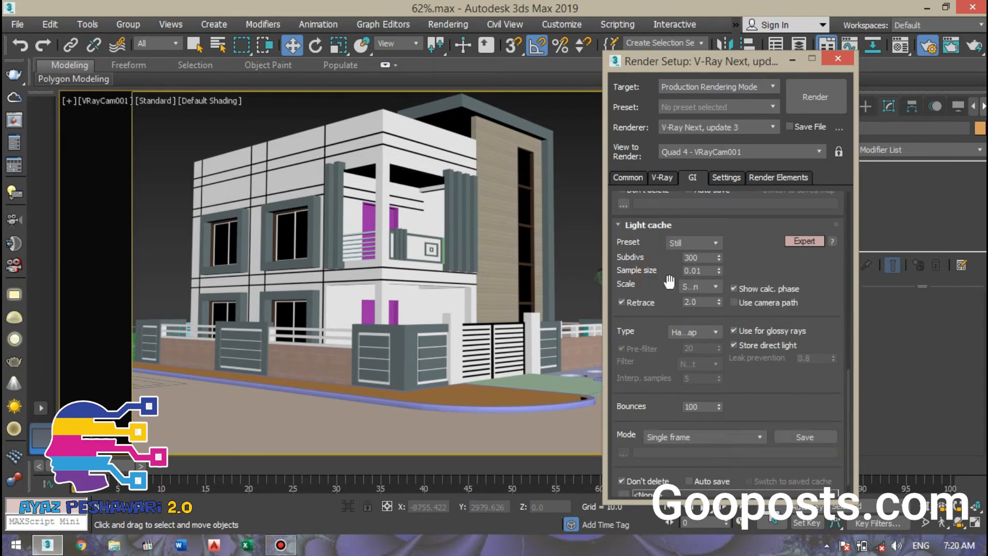
pyautogui.moveTo(652, 268); pyautogui.dragTo(625, 117)
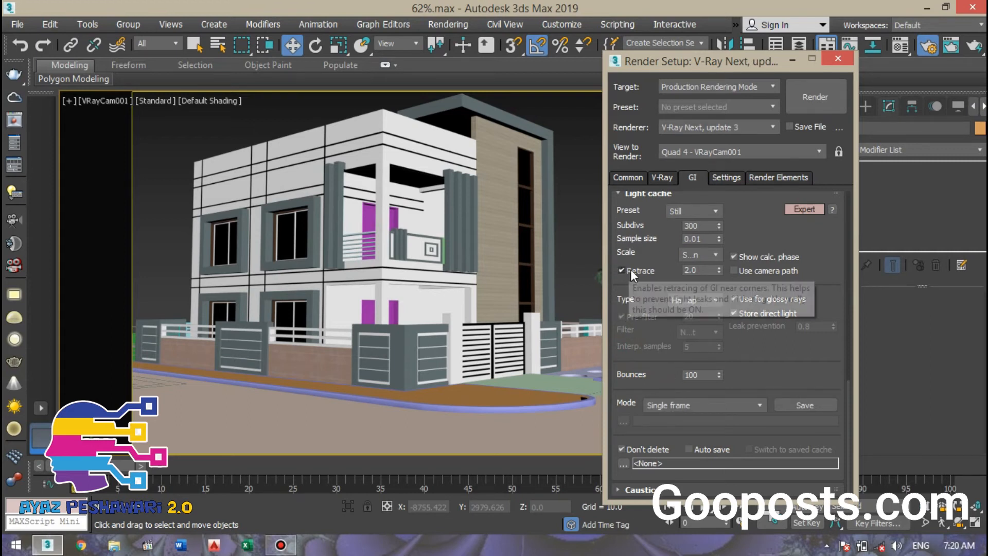
pyautogui.moveTo(633, 234); pyautogui.dragTo(772, 325)
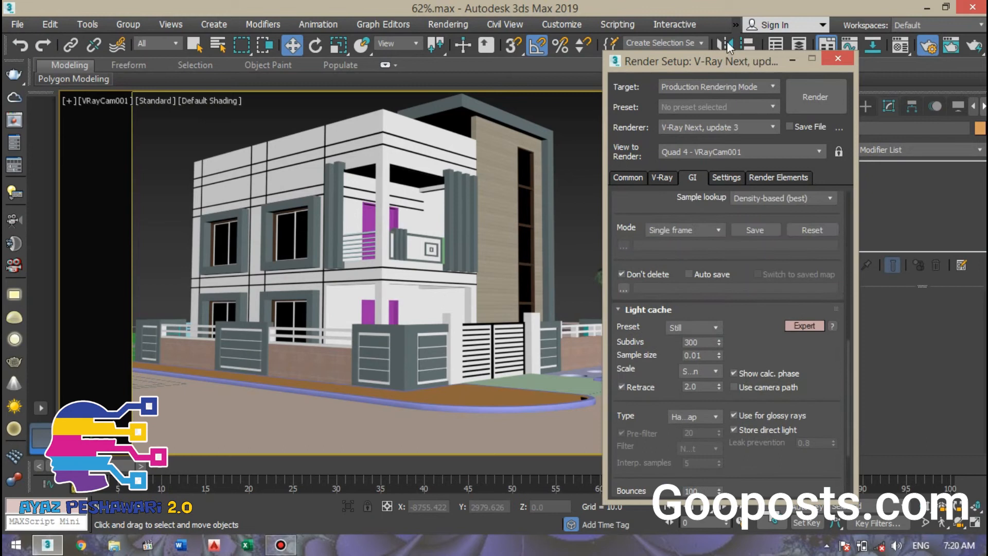
# - Save the render setup as a preset named "rendering setting" in folder E on Local Disk (E:), including all preset categories
pyautogui.click(676, 105)
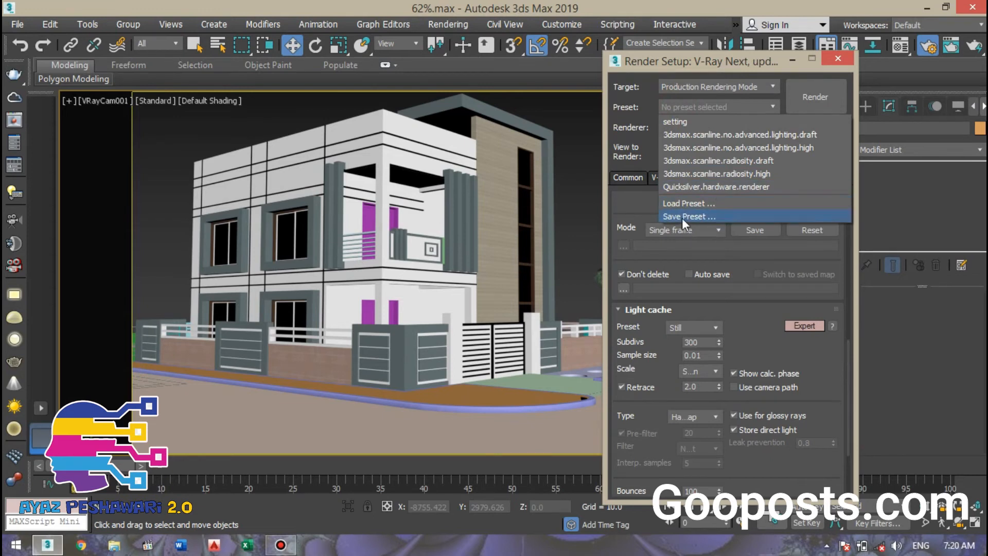
pyautogui.click(710, 215)
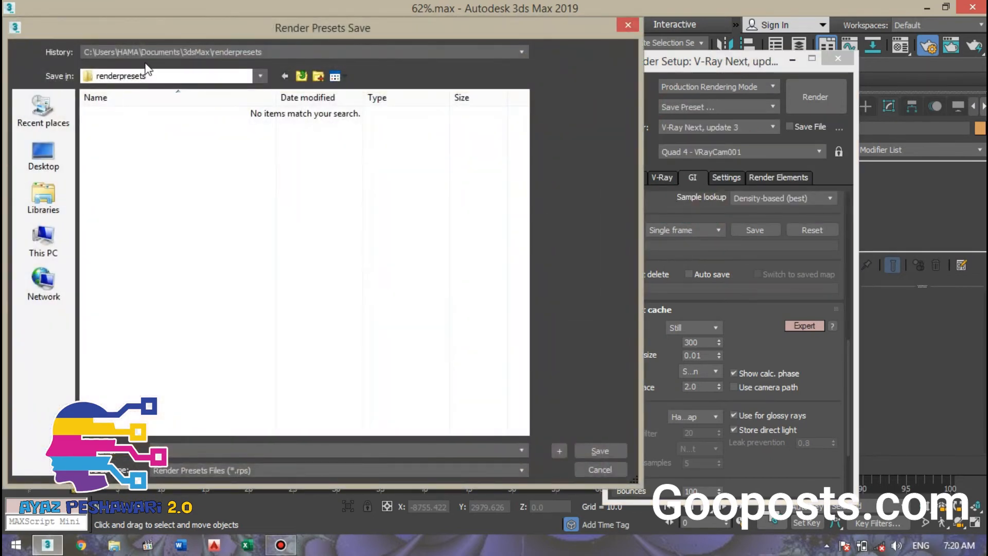
pyautogui.click(43, 241)
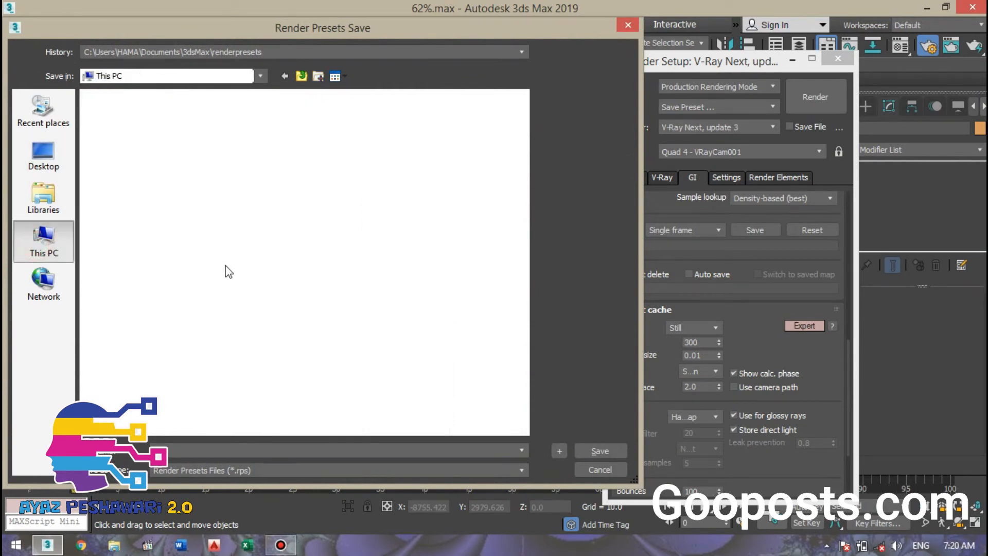
pyautogui.doubleClick(223, 284)
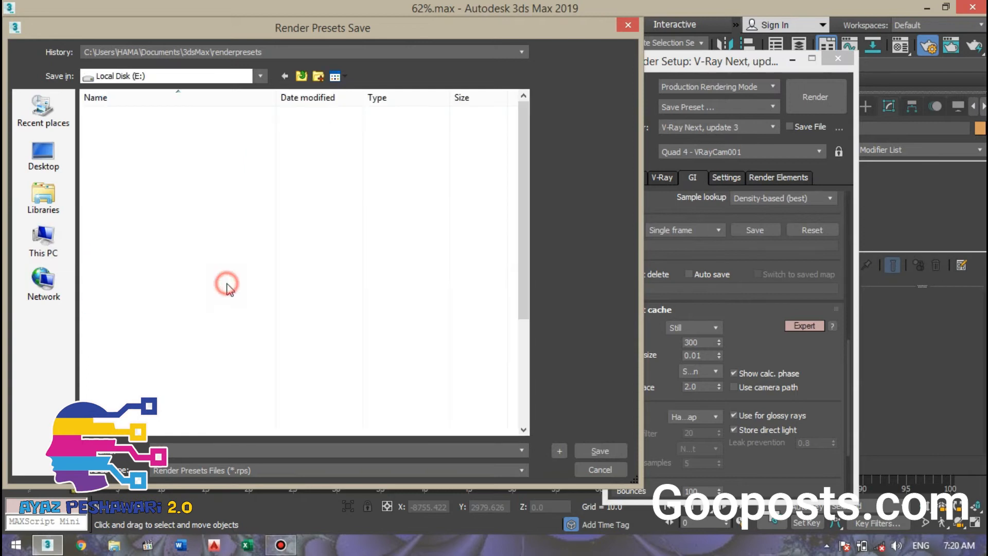
pyautogui.doubleClick(100, 334)
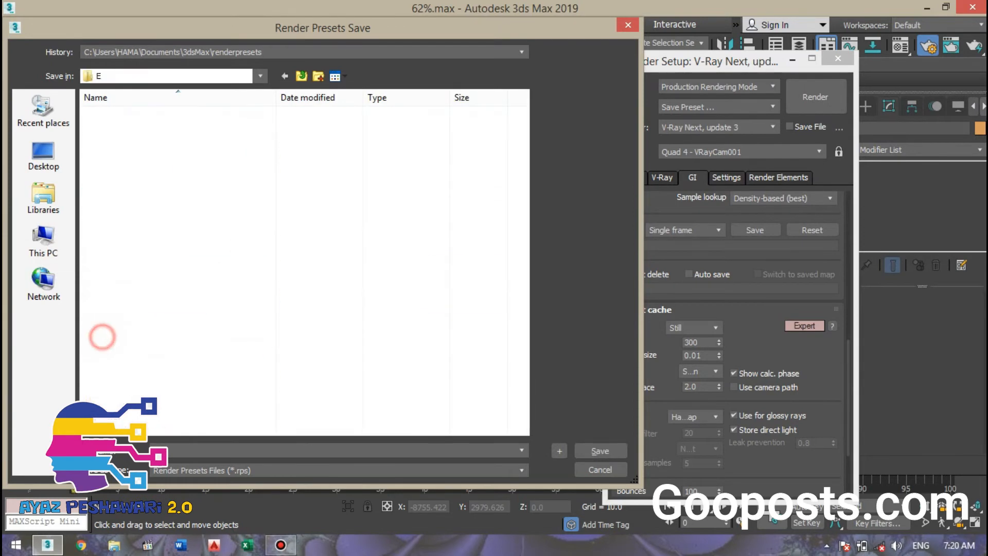
pyautogui.write('re')
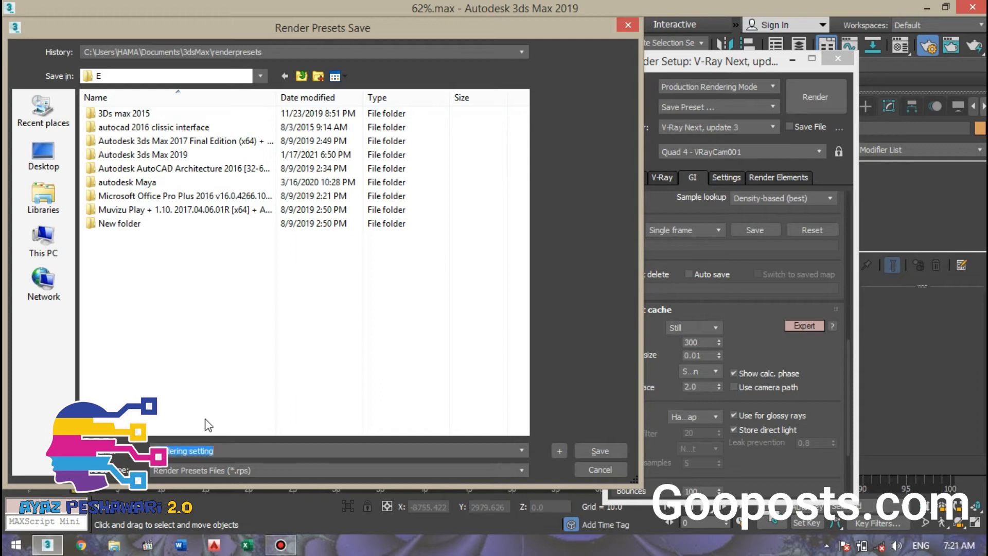
pyautogui.press('Return')
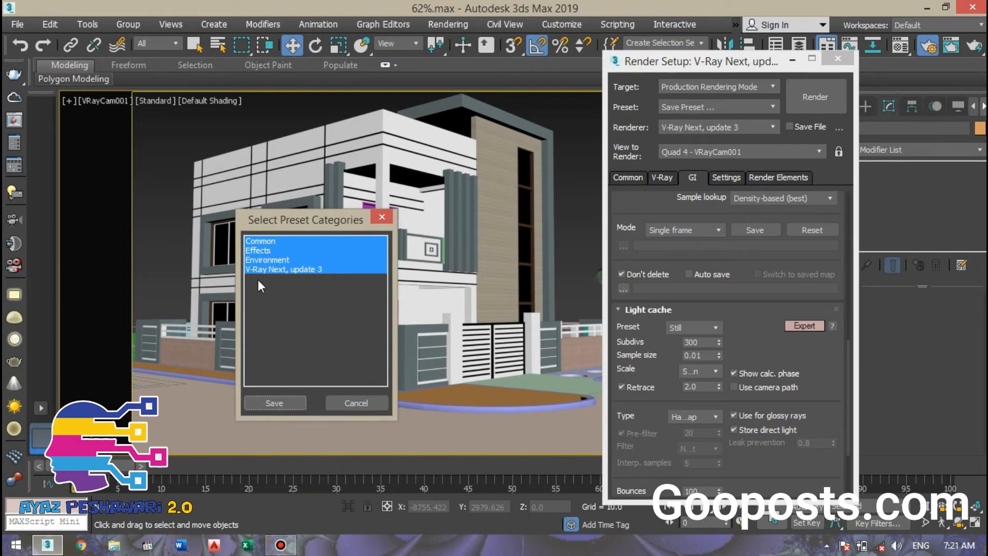
pyautogui.click(266, 405)
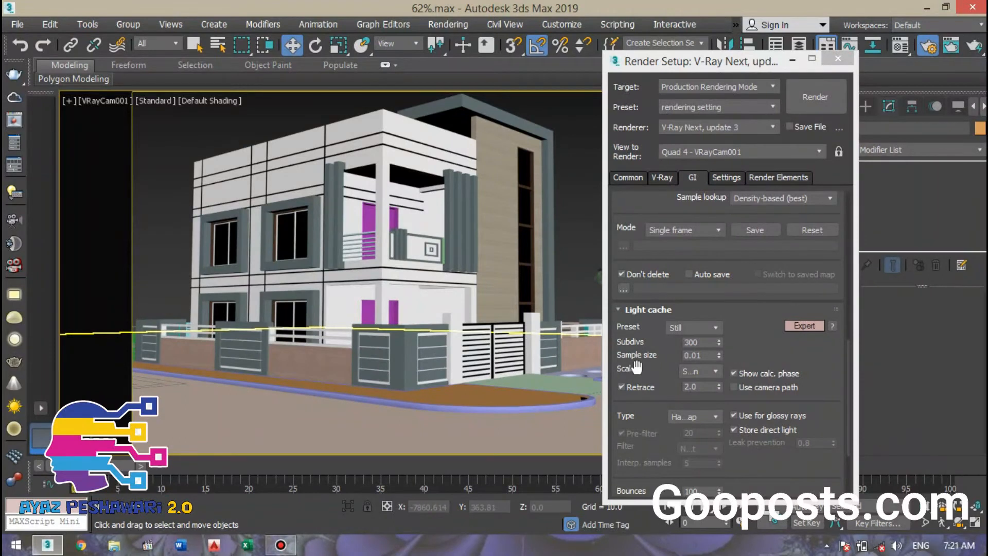
# - Check the available render presets for "rendering setting" and close the render setup
pyautogui.click(627, 181)
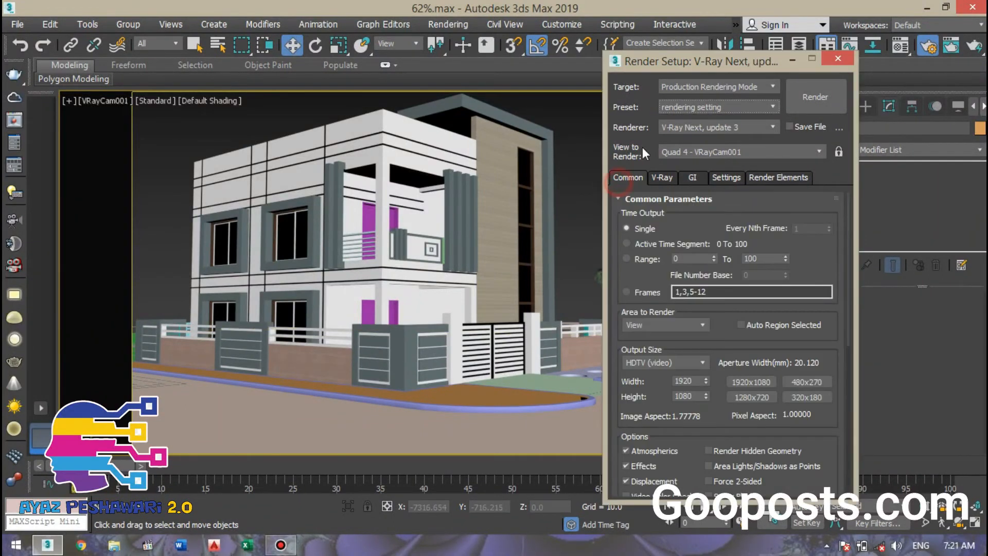
pyautogui.click(680, 106)
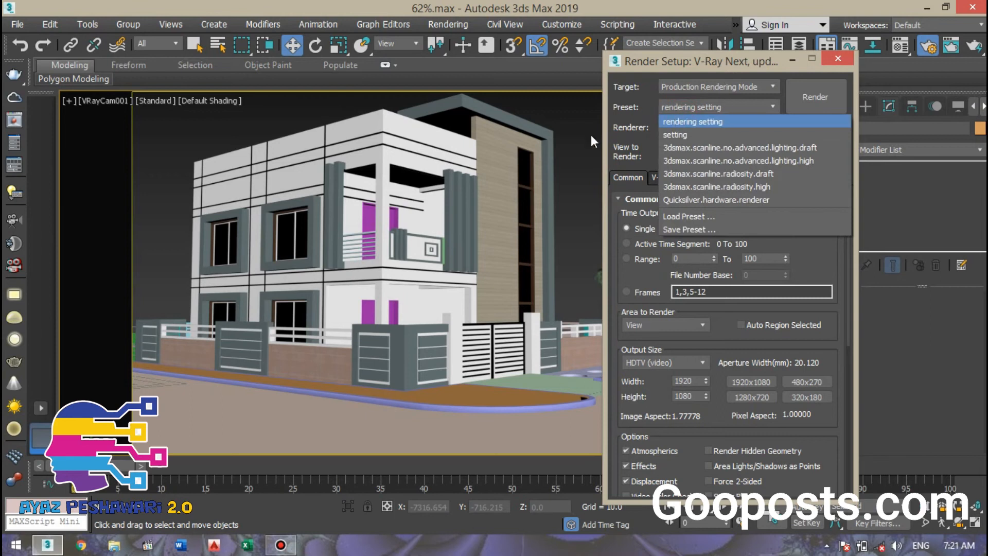
pyautogui.click(629, 148)
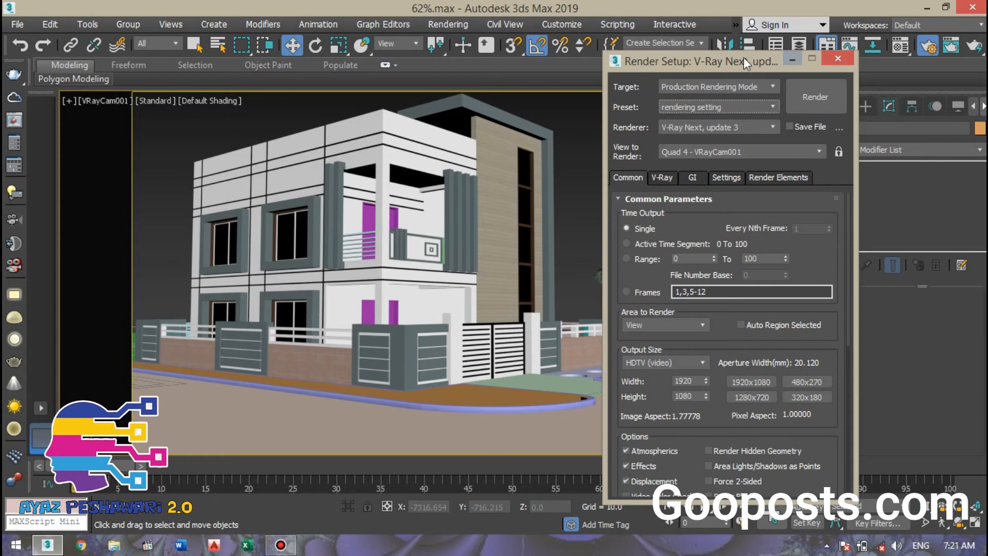
pyautogui.moveTo(743, 57); pyautogui.dragTo(564, 64)
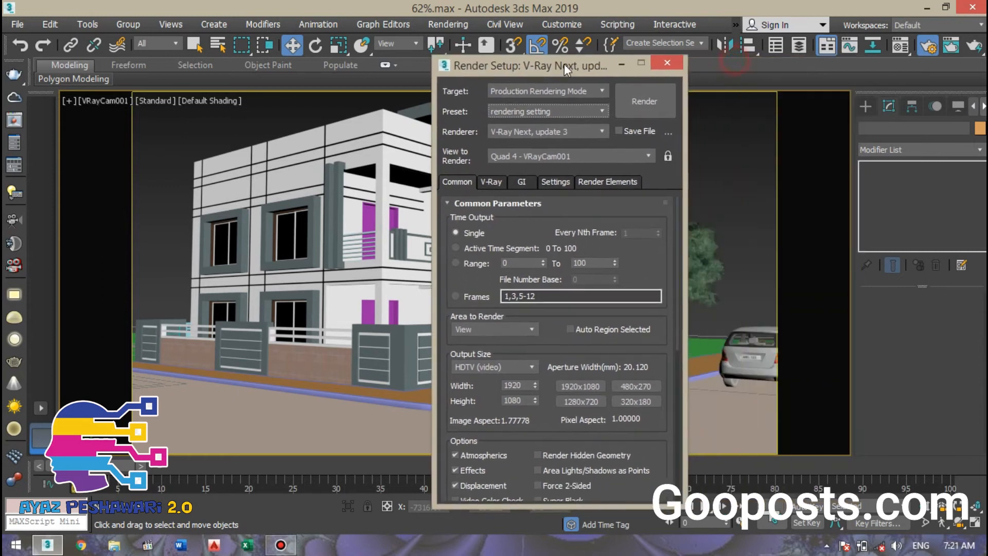
pyautogui.click(663, 66)
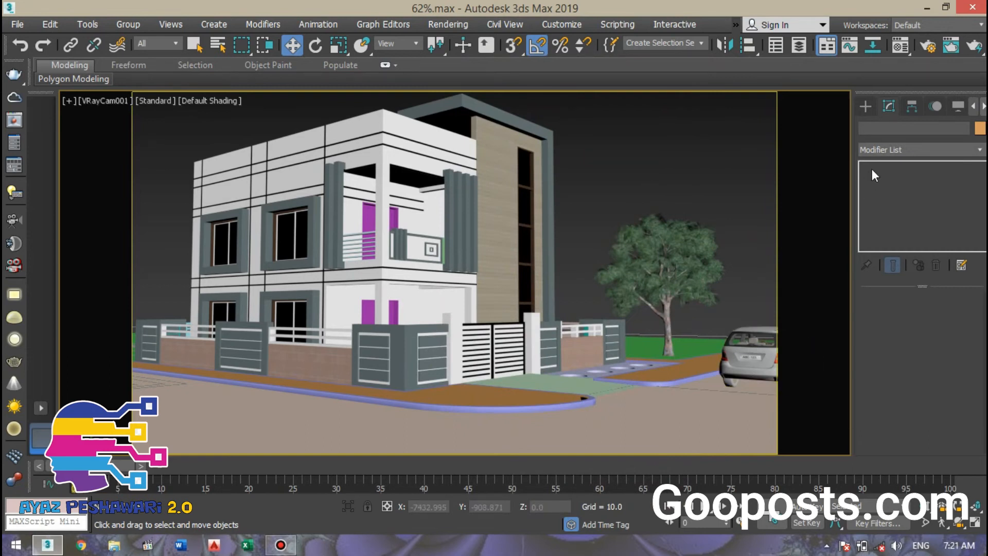
# - Place a VRayLight of type Dome on the ground between the tree and the car
pyautogui.click(866, 106)
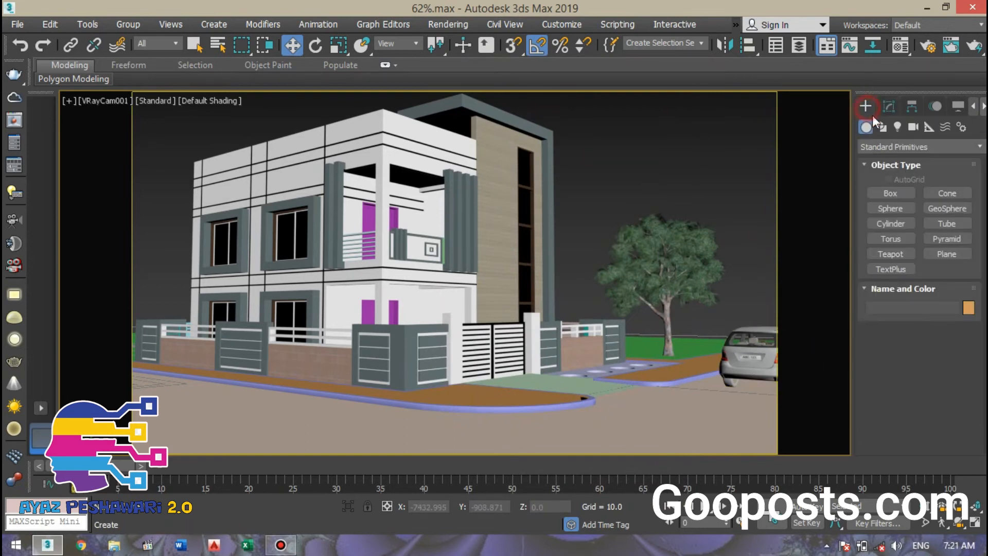
pyautogui.click(899, 126)
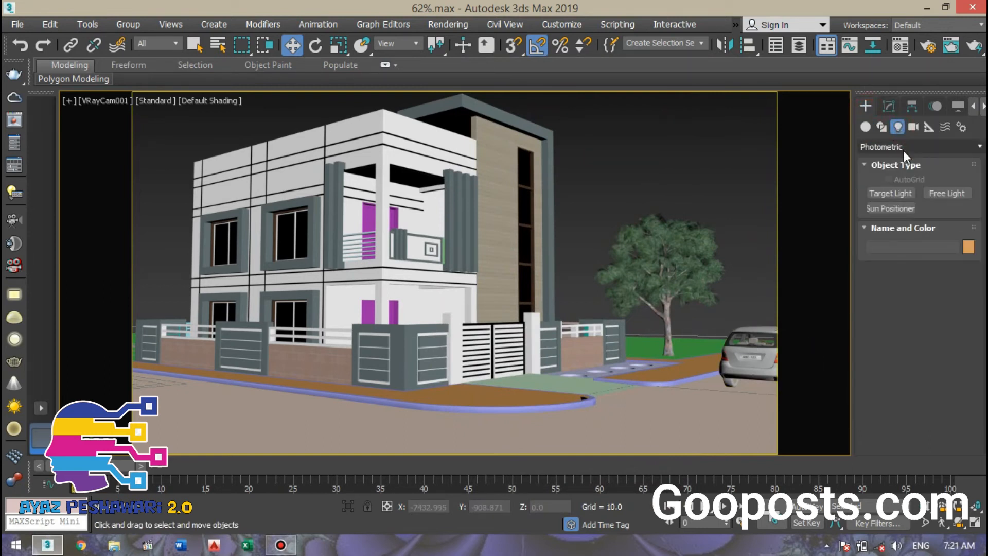
pyautogui.click(904, 148)
pyautogui.click(893, 185)
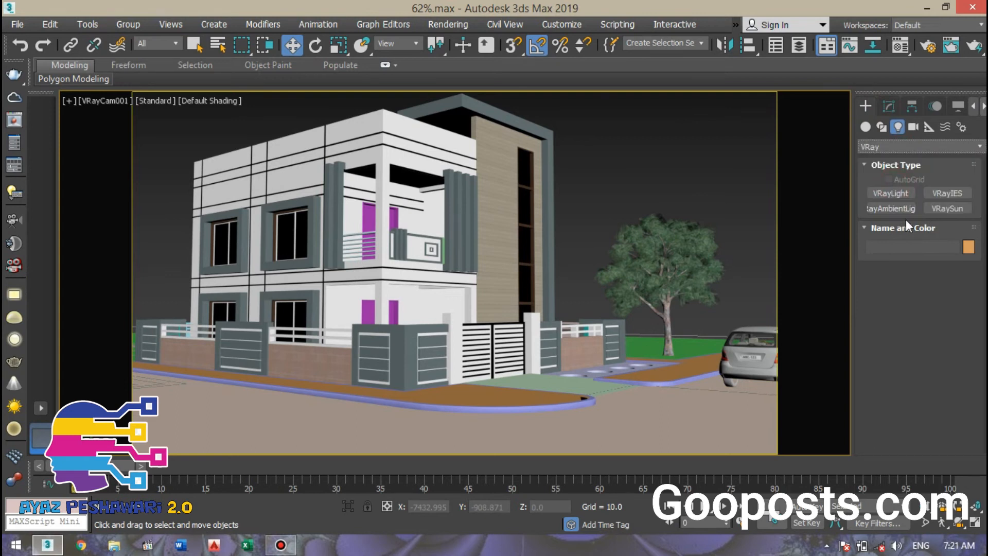
pyautogui.click(891, 192)
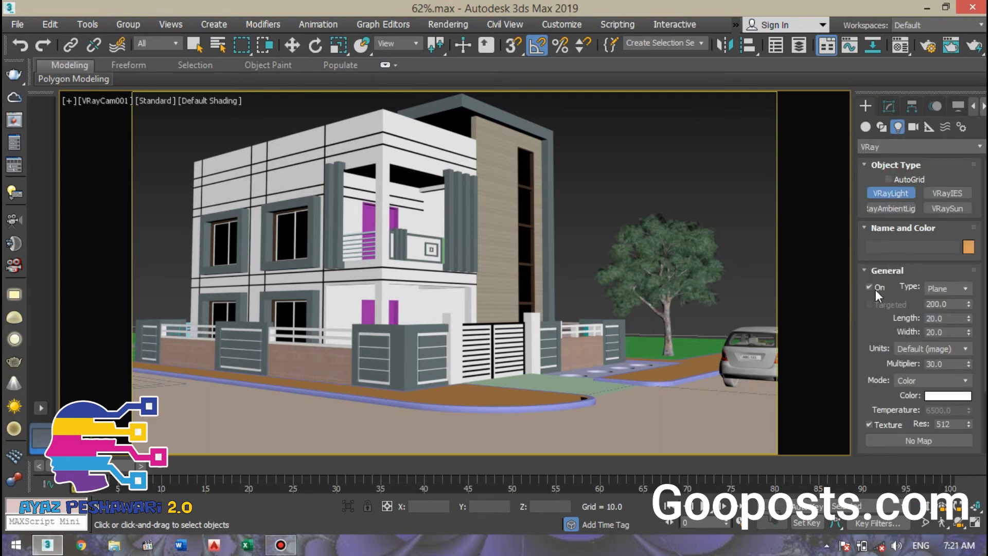
pyautogui.click(932, 291)
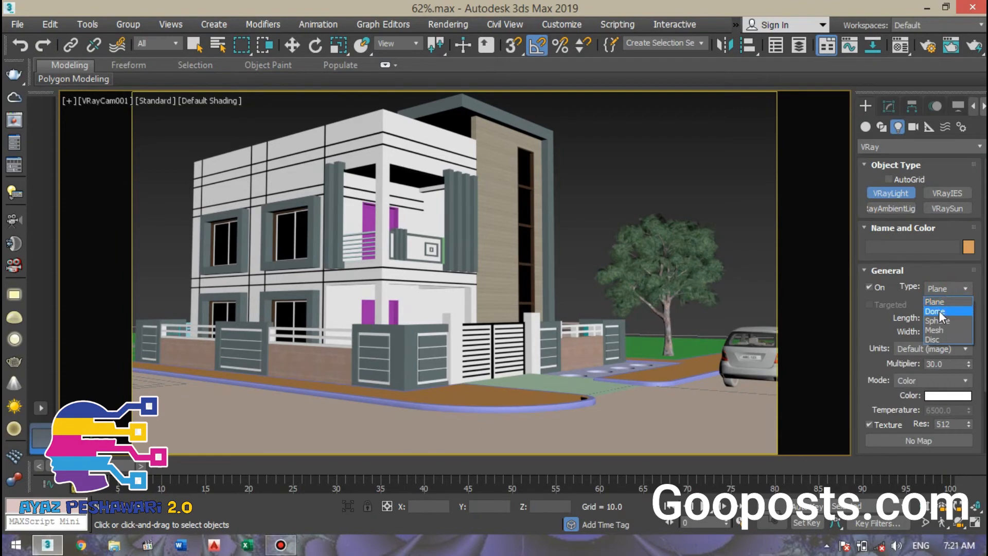
pyautogui.click(937, 311)
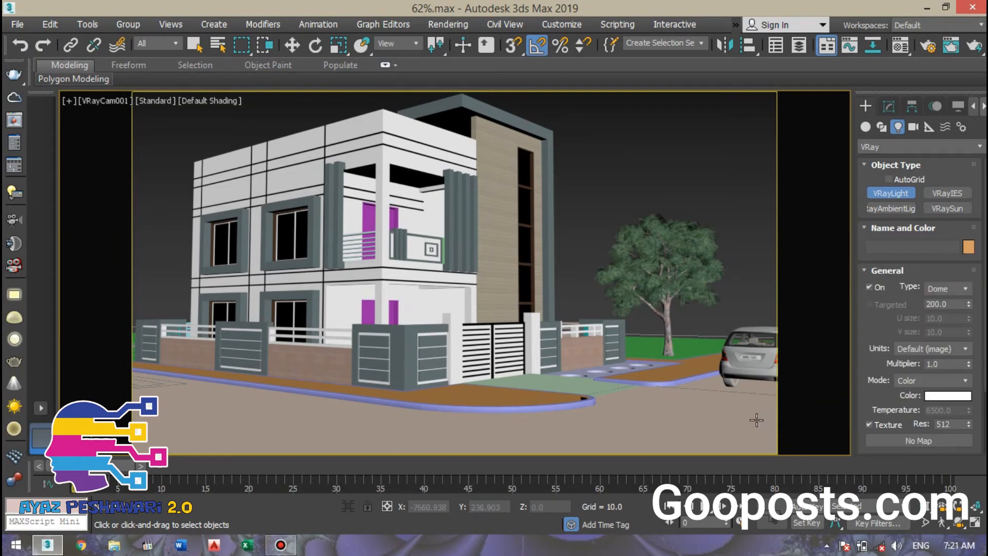
pyautogui.click(707, 354)
pyautogui.rightClick(582, 204)
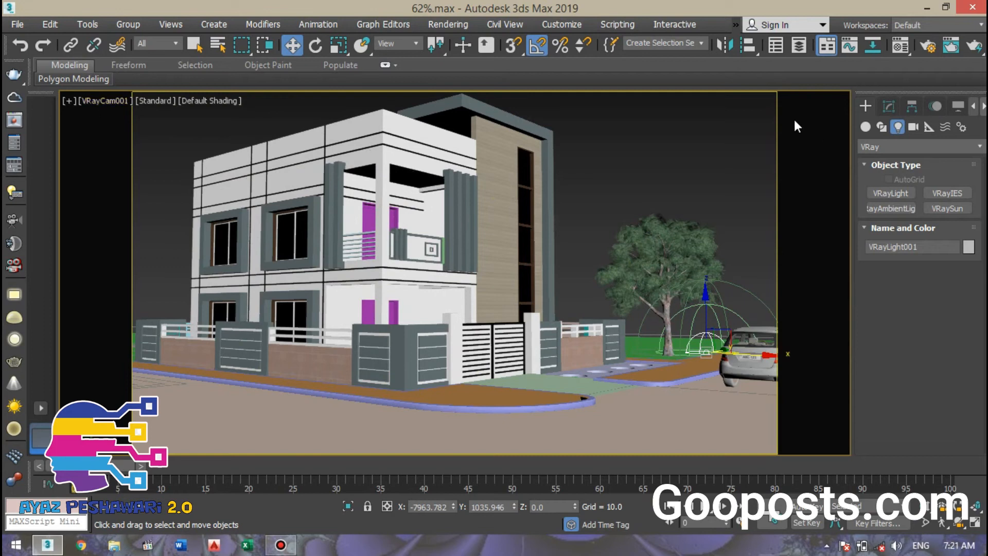
# - Set the dome light's multiplier to 2.0
pyautogui.click(888, 105)
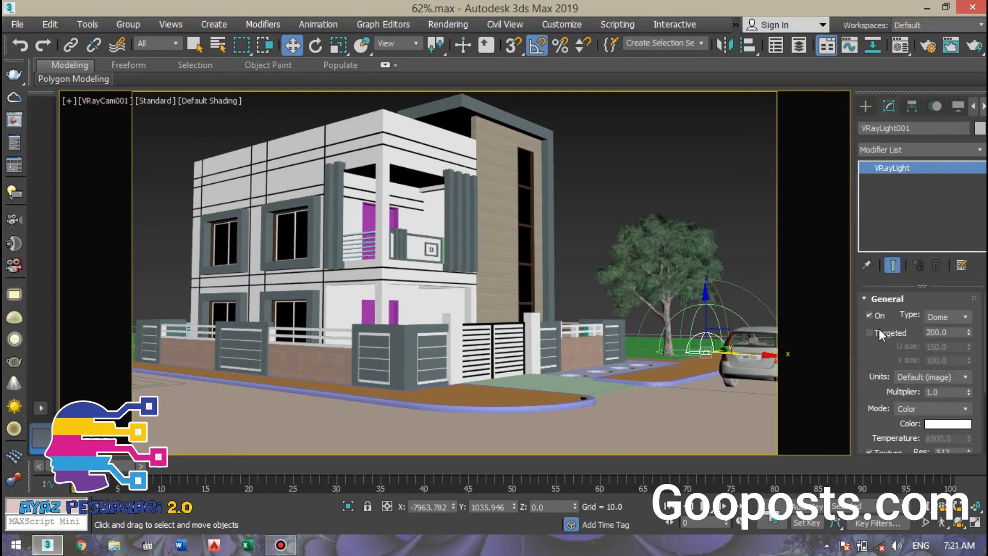
pyautogui.scroll(-2, 877, 339)
pyautogui.scroll(2, 875, 344)
pyautogui.moveTo(942, 392); pyautogui.dragTo(920, 394)
pyautogui.write('2')
pyautogui.click(901, 409)
pyautogui.click(875, 393)
pyautogui.click(888, 392)
# - Render the camera view to the V-Ray frame buffer and dismiss the MAXScript Listener when the render finishes
pyautogui.click(972, 48)
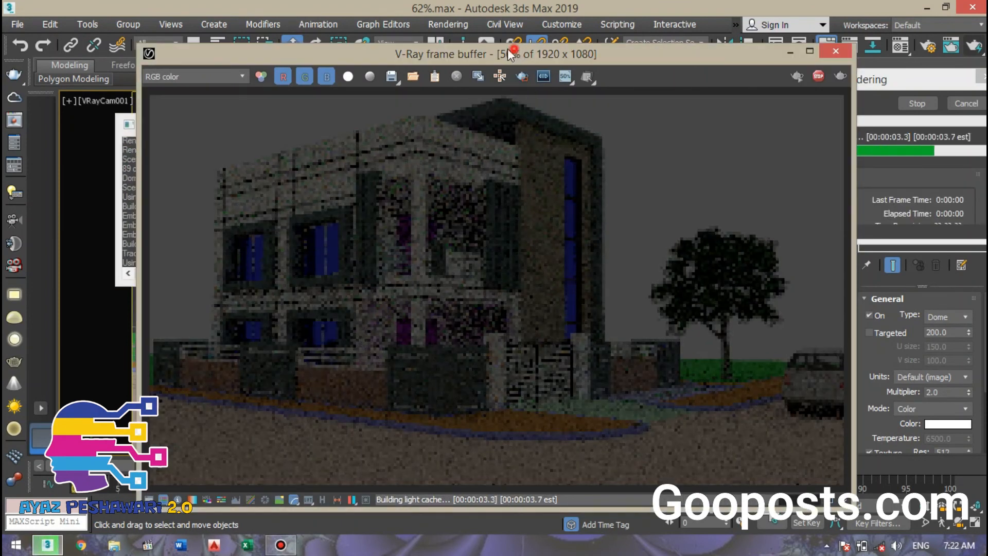
pyautogui.moveTo(508, 48); pyautogui.dragTo(421, 40)
pyautogui.moveTo(866, 89); pyautogui.dragTo(814, 100)
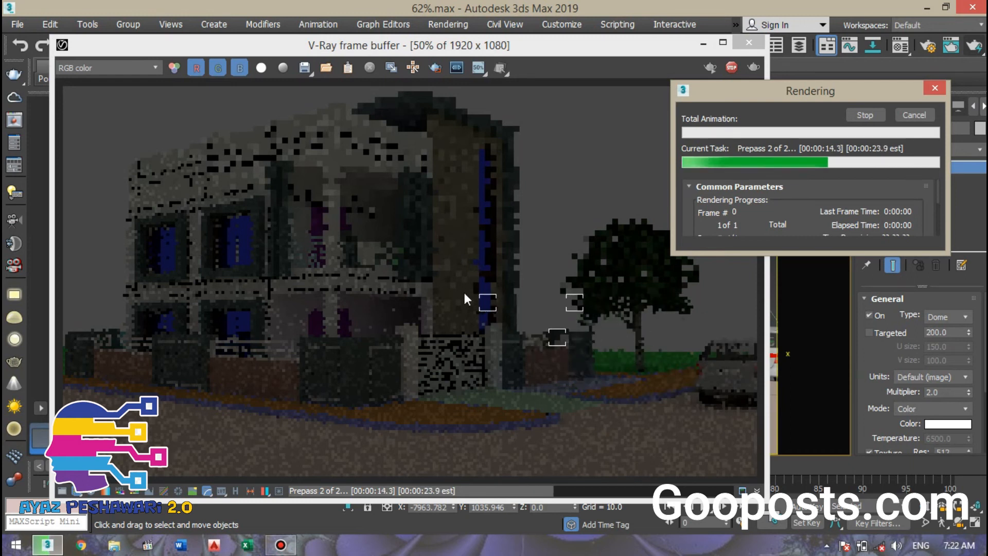
pyautogui.click(445, 308)
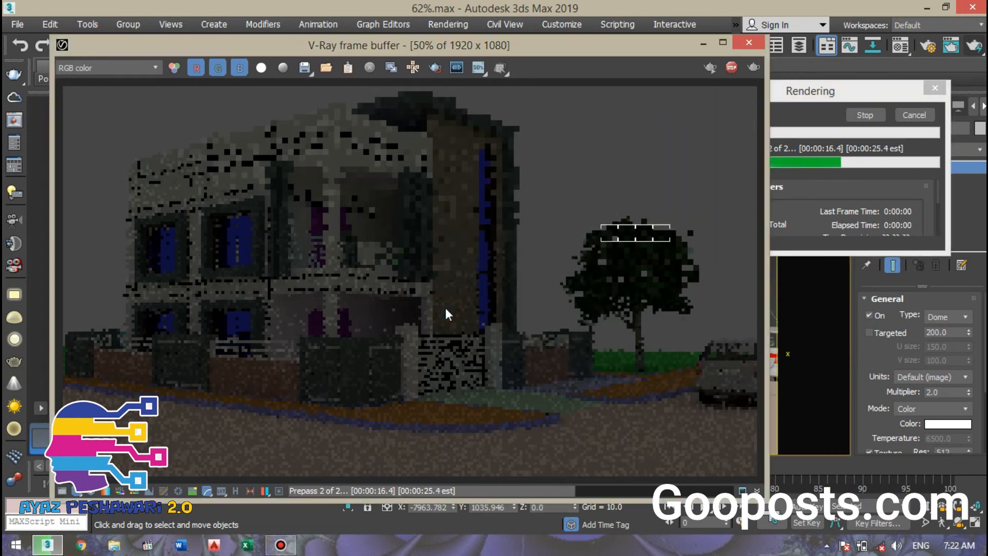
pyautogui.click(419, 249)
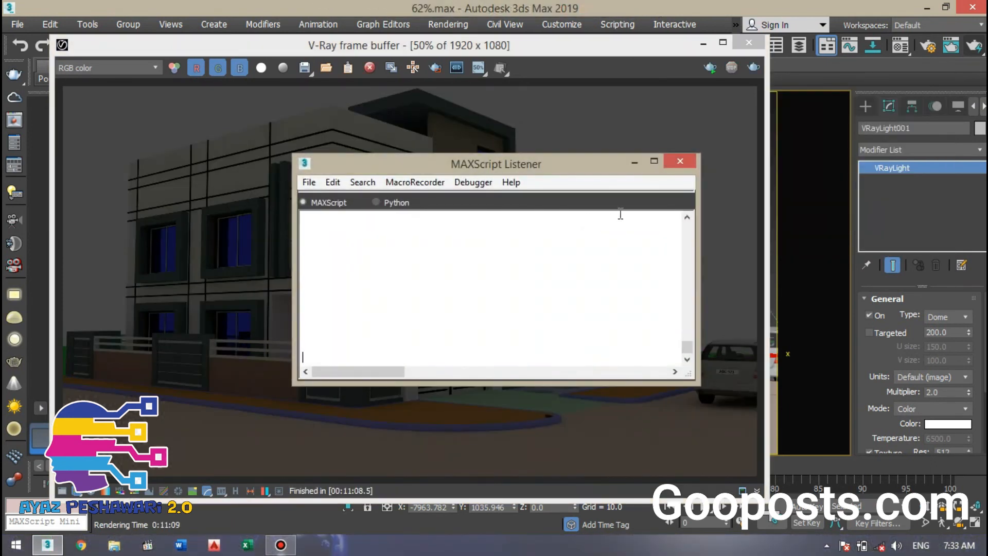
pyautogui.click(681, 163)
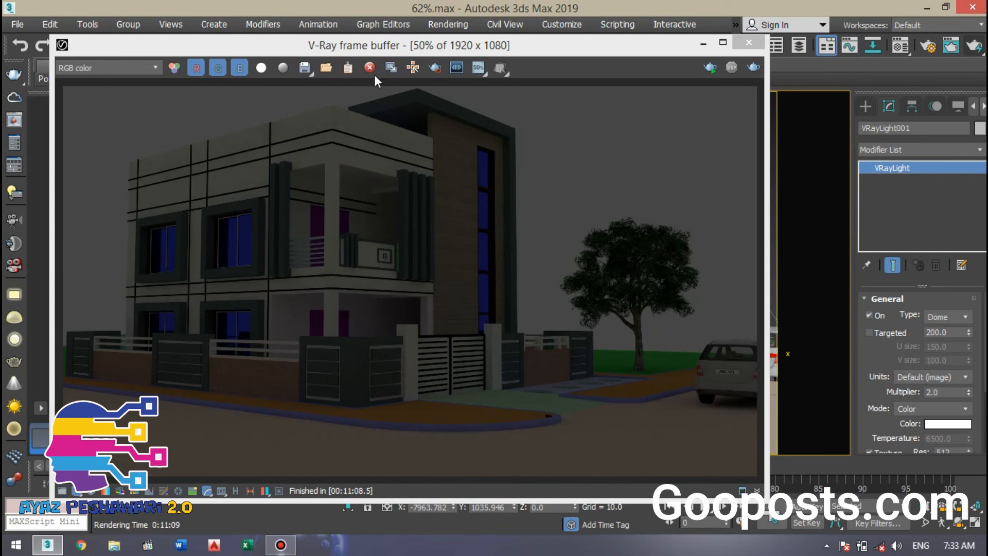
pyautogui.moveTo(381, 47)
pyautogui.mouseDown()
pyautogui.moveTo(492, 167)
pyautogui.moveTo(393, 8)
pyautogui.moveTo(390, 30)
pyautogui.mouseUp()
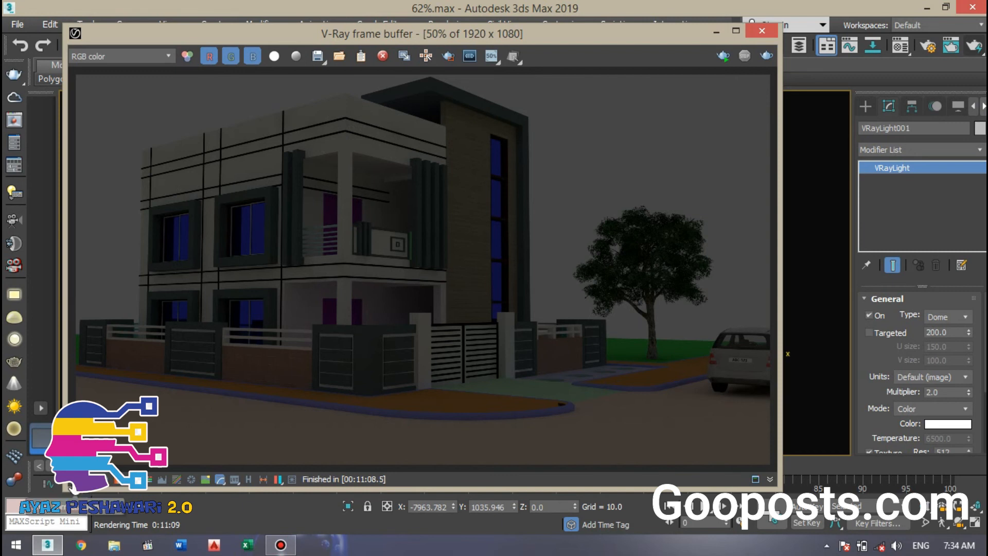
# - Enable the frame buffer's exposure correction with exposure about 3.70 and highlight burn about 0.82
pyautogui.click(70, 482)
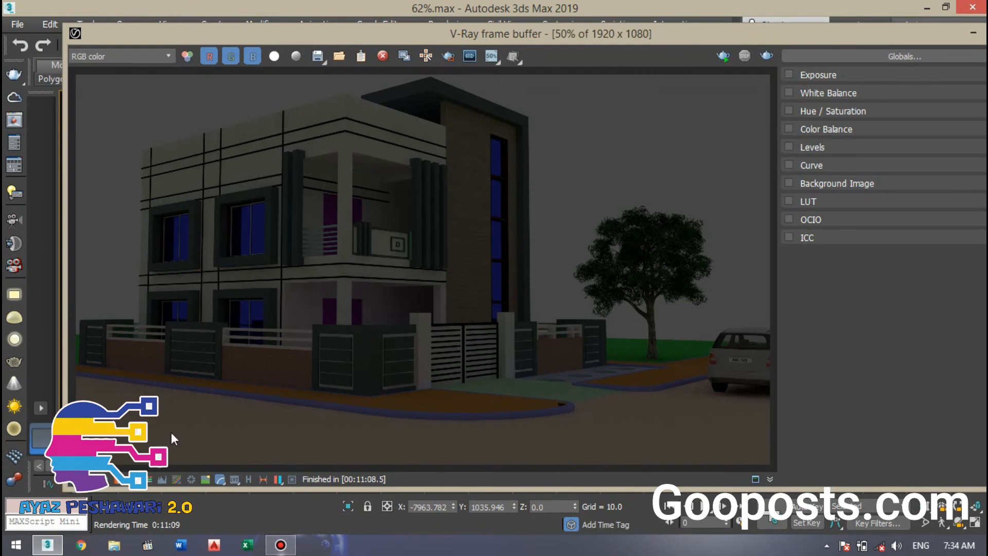
pyautogui.click(787, 74)
pyautogui.click(823, 77)
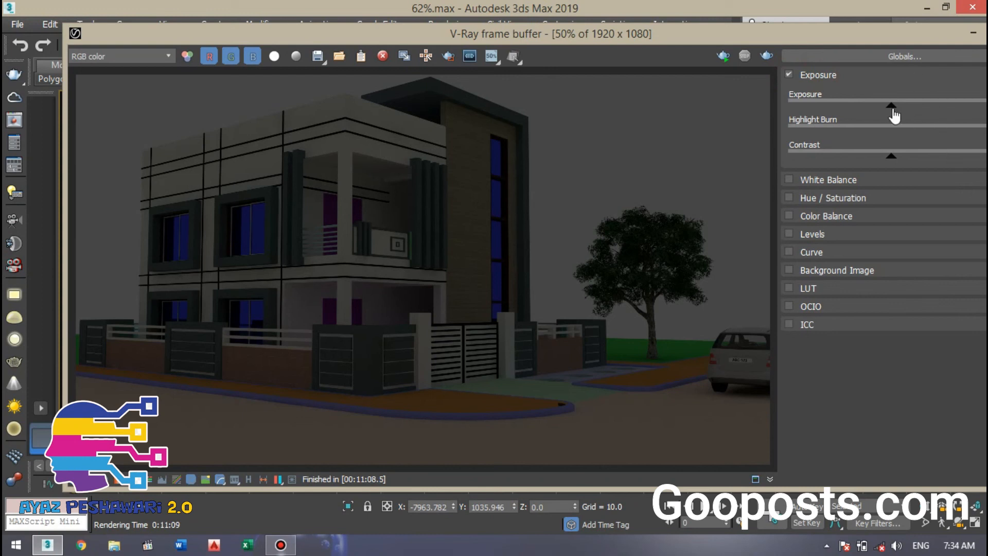
pyautogui.moveTo(892, 110); pyautogui.dragTo(968, 127)
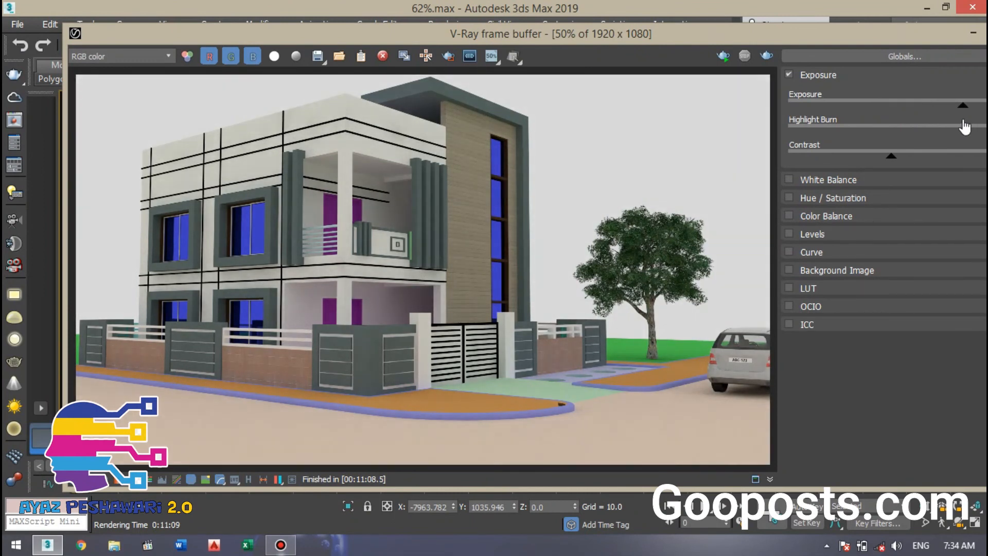
pyautogui.moveTo(648, 39); pyautogui.dragTo(579, 31)
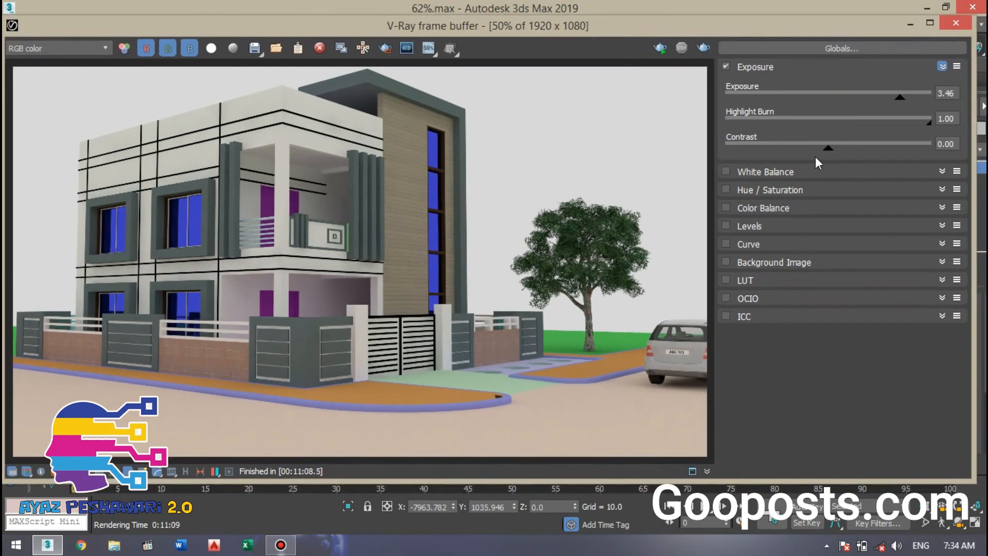
pyautogui.moveTo(929, 122); pyautogui.dragTo(830, 128)
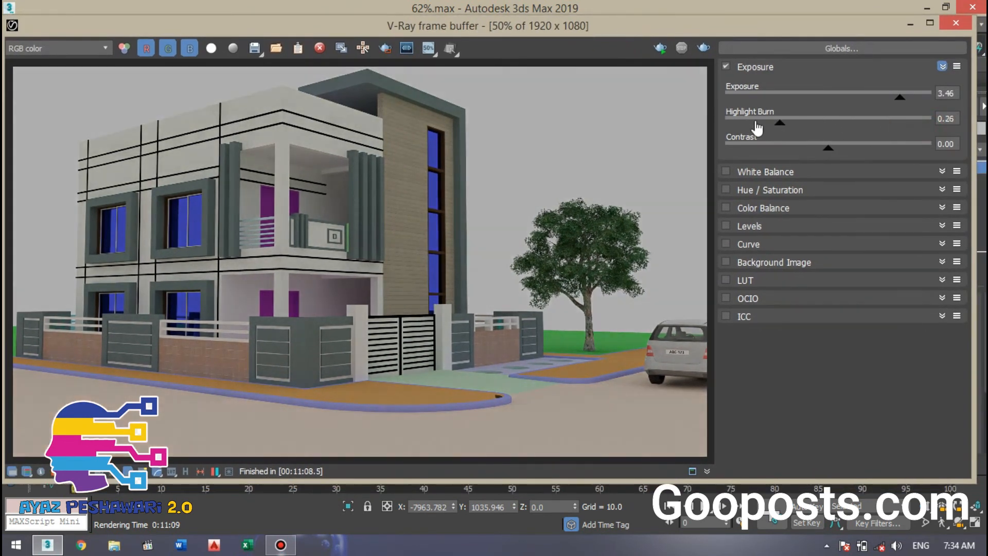
pyautogui.moveTo(888, 122)
pyautogui.mouseDown()
pyautogui.moveTo(927, 125)
pyautogui.moveTo(896, 125)
pyautogui.moveTo(906, 100)
pyautogui.mouseUp()
# - Fine-tune the rendered image's contrast to about 0.05 and hide the colour corrections
pyautogui.moveTo(828, 149); pyautogui.dragTo(826, 150)
pyautogui.click(855, 151)
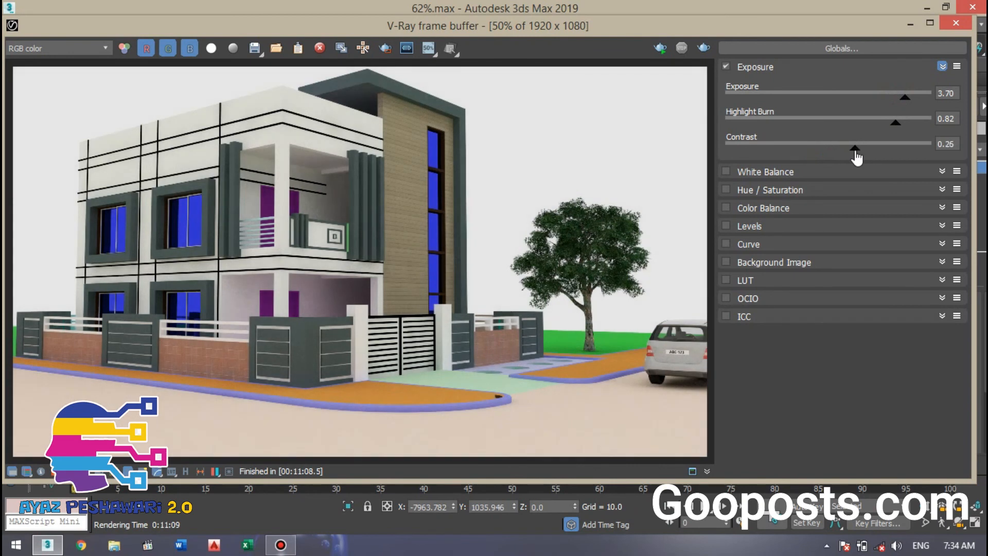
pyautogui.click(916, 149)
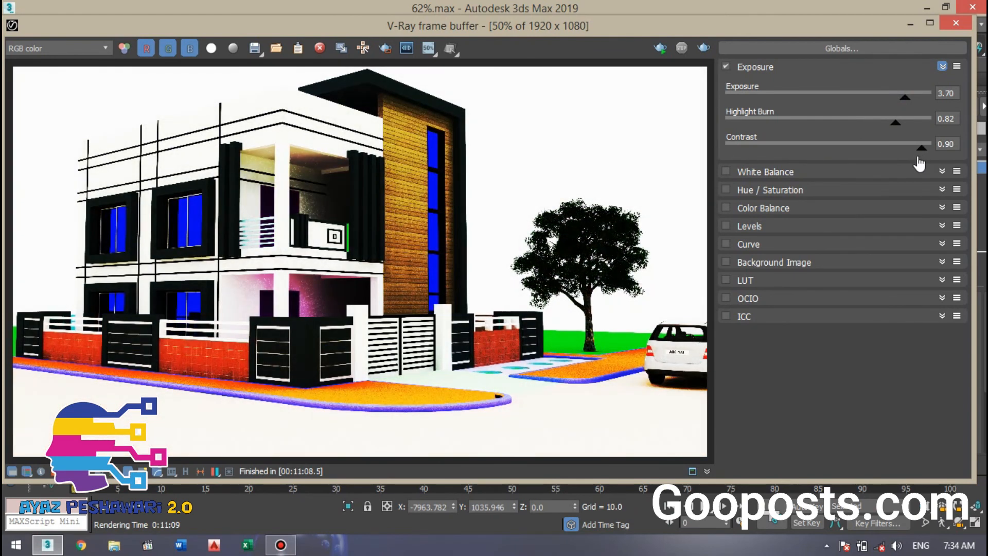
pyautogui.click(786, 155)
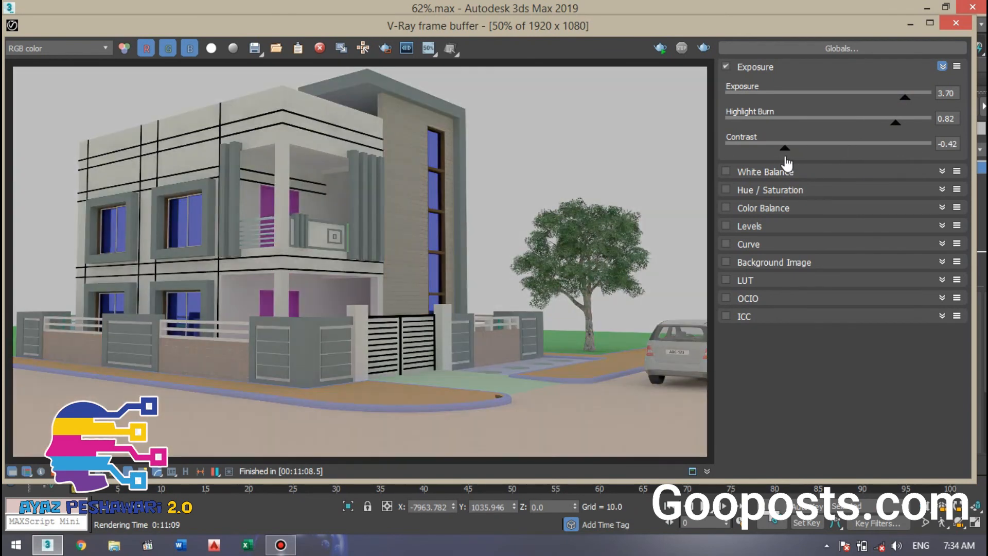
pyautogui.click(826, 152)
pyautogui.click(834, 150)
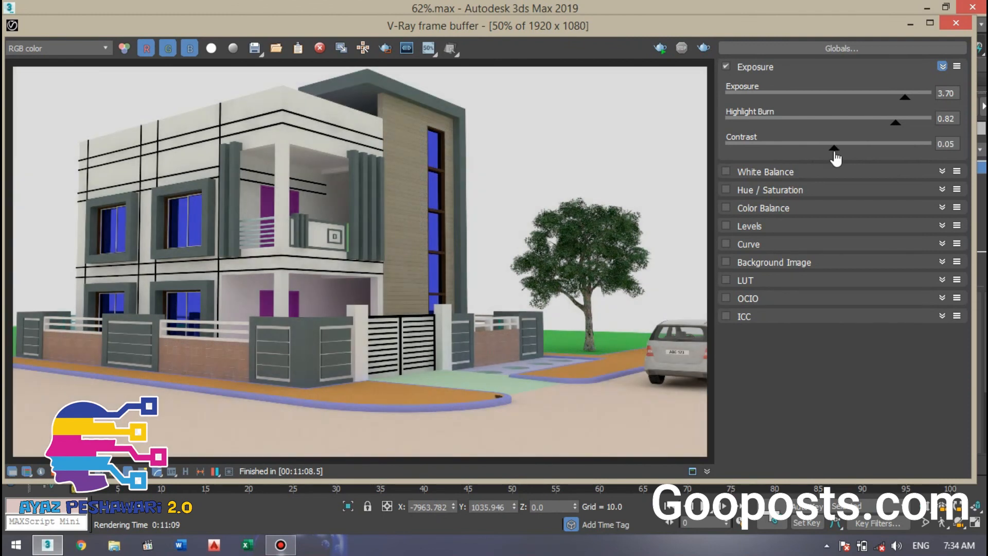
pyautogui.moveTo(834, 152); pyautogui.dragTo(832, 160)
pyautogui.click(12, 470)
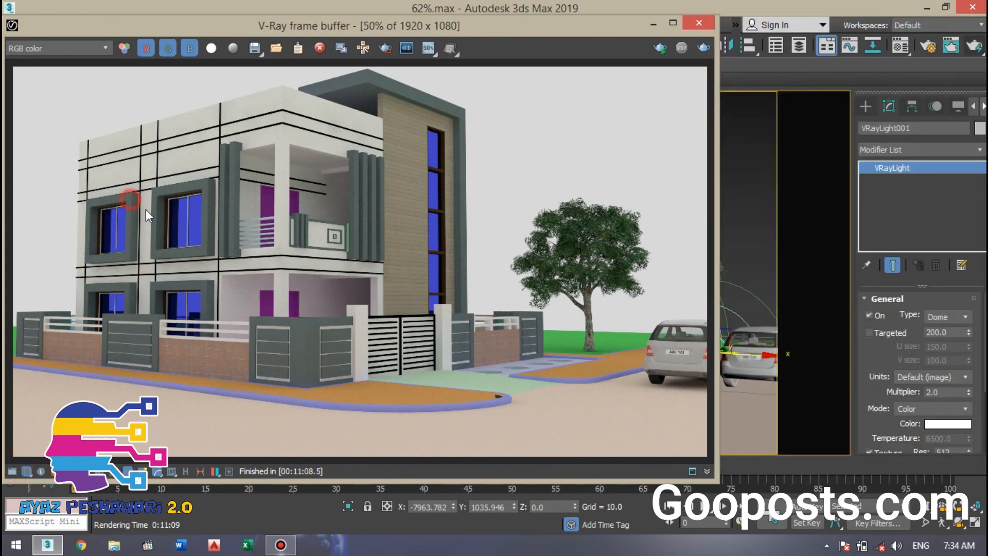
# - Examine the rendered windows, balcony and facade up close in the frame buffer
pyautogui.scroll(1, 168, 218)
pyautogui.moveTo(219, 238); pyautogui.dragTo(311, 248, button='middle')
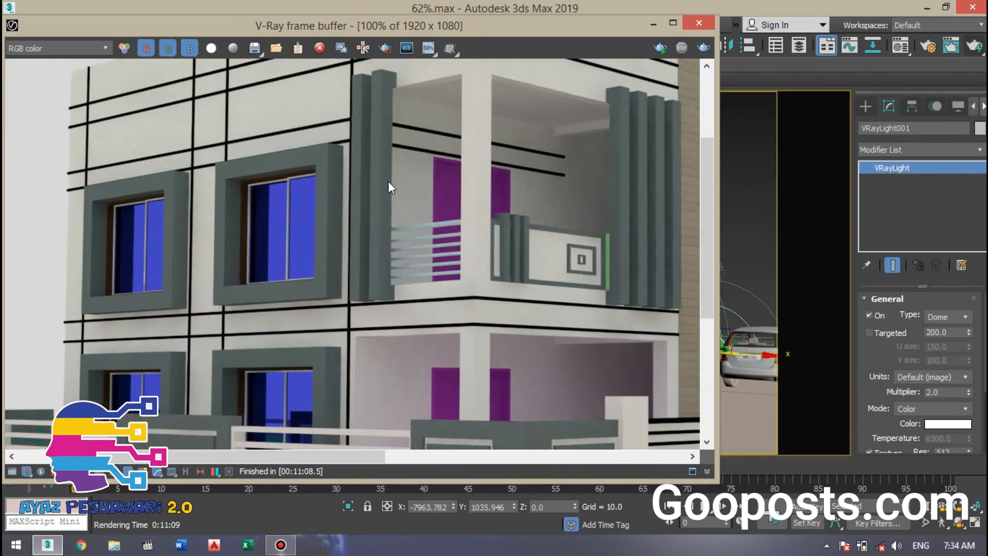
pyautogui.scroll(-2, 388, 182)
pyautogui.scroll(1, 233, 221)
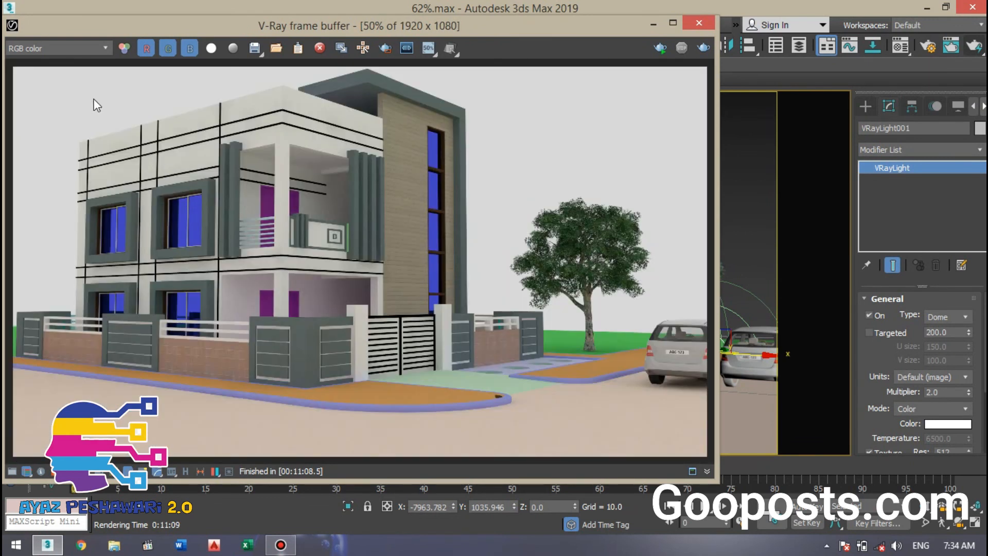
pyautogui.scroll(2, 80, 234)
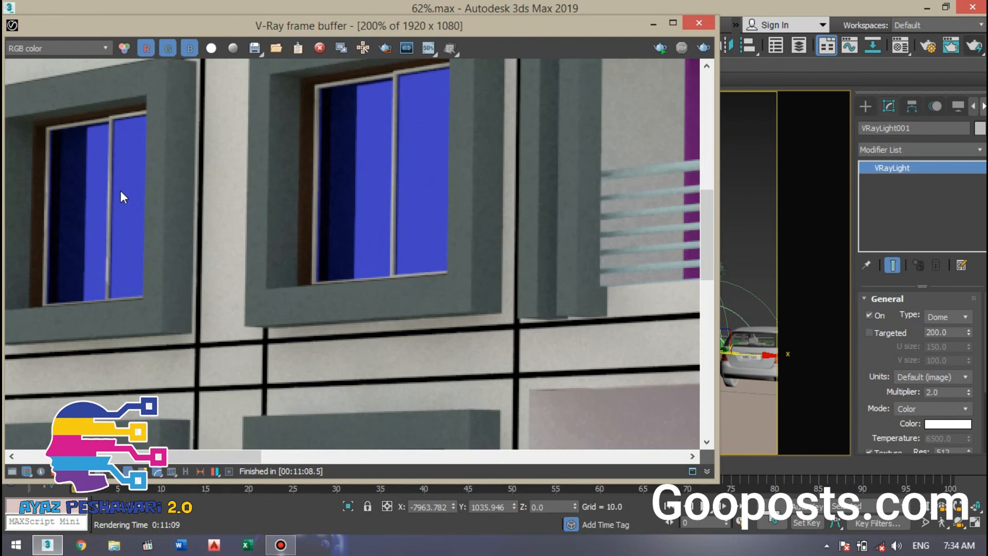
pyautogui.scroll(-1, 387, 250)
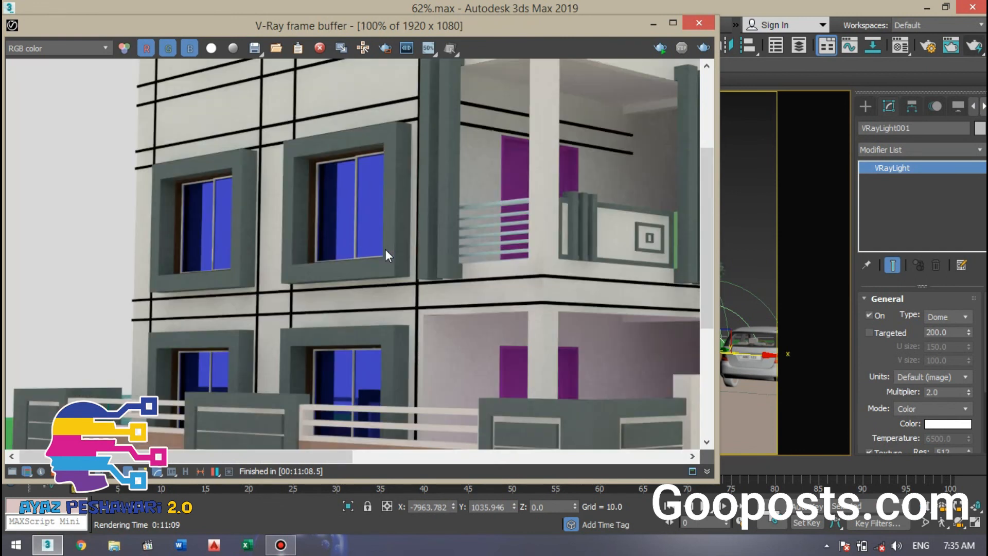
pyautogui.scroll(3, 356, 164)
pyautogui.scroll(-3, 389, 149)
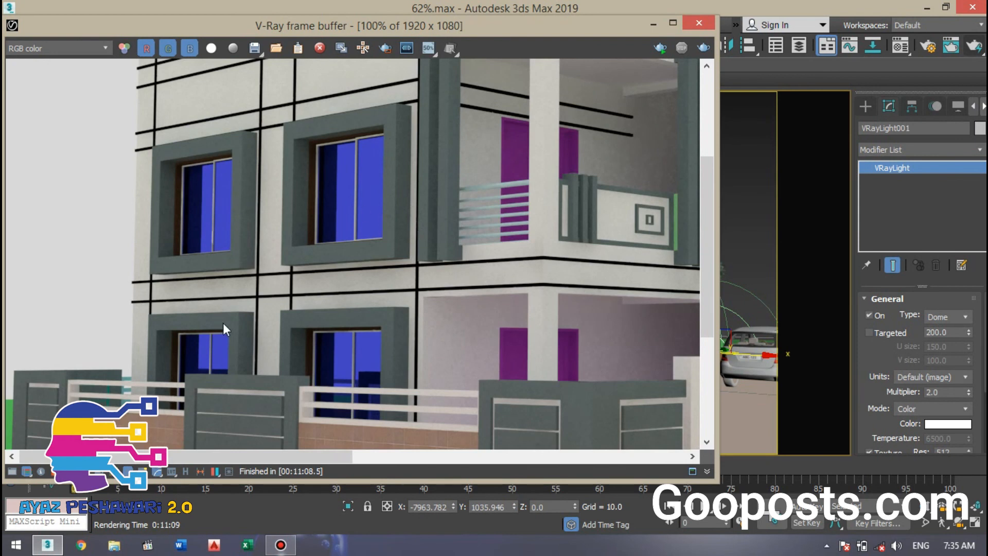
pyautogui.scroll(-1, 363, 217)
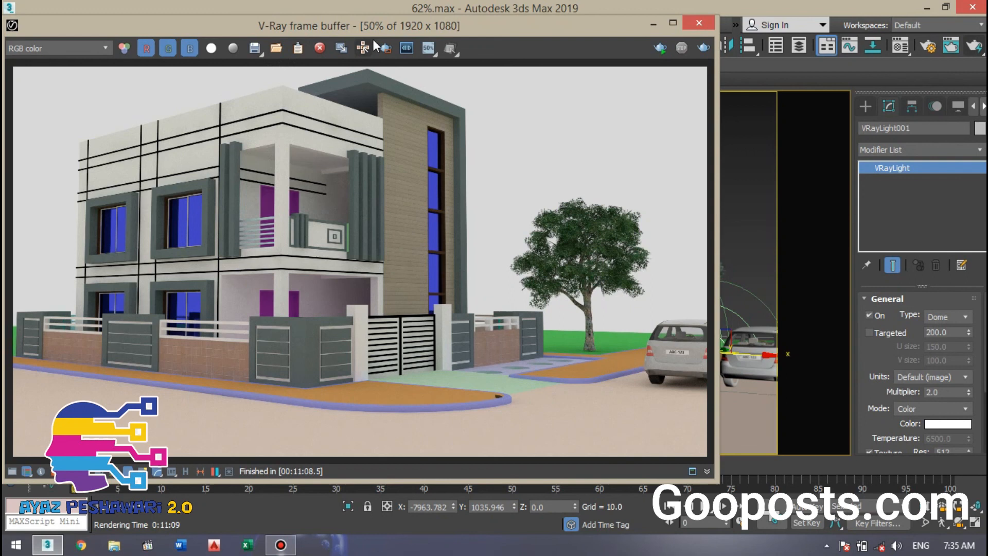
# - Save the rendered image as a JPEG file named "f" in the 3Ds MAX folder with quality 100
pyautogui.click(254, 48)
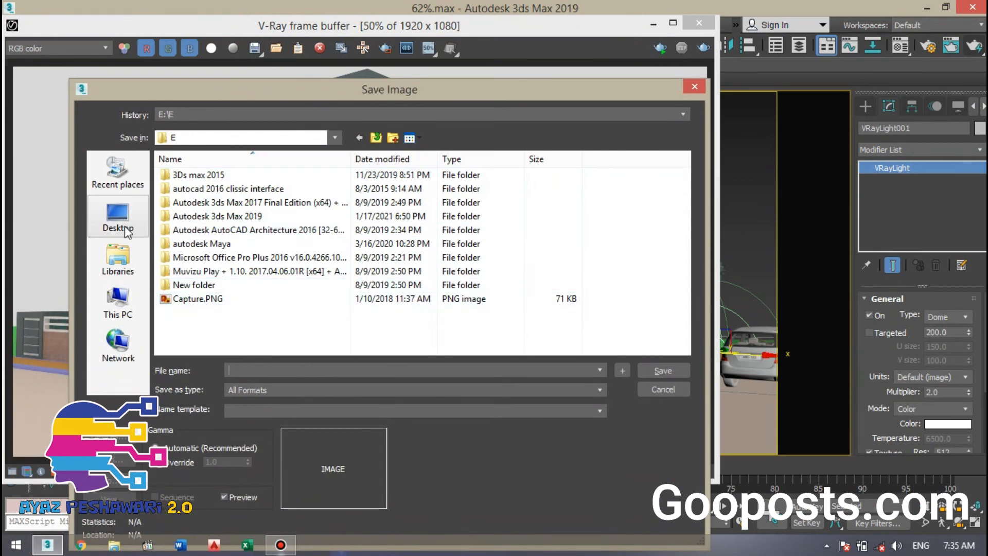
pyautogui.click(126, 231)
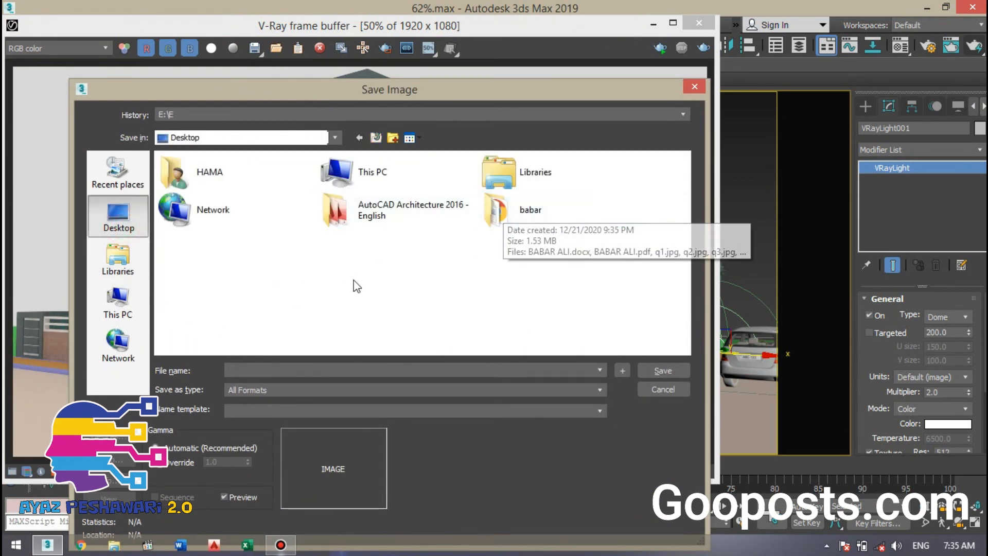
pyautogui.click(118, 304)
pyautogui.doubleClick(249, 315)
pyautogui.doubleClick(186, 188)
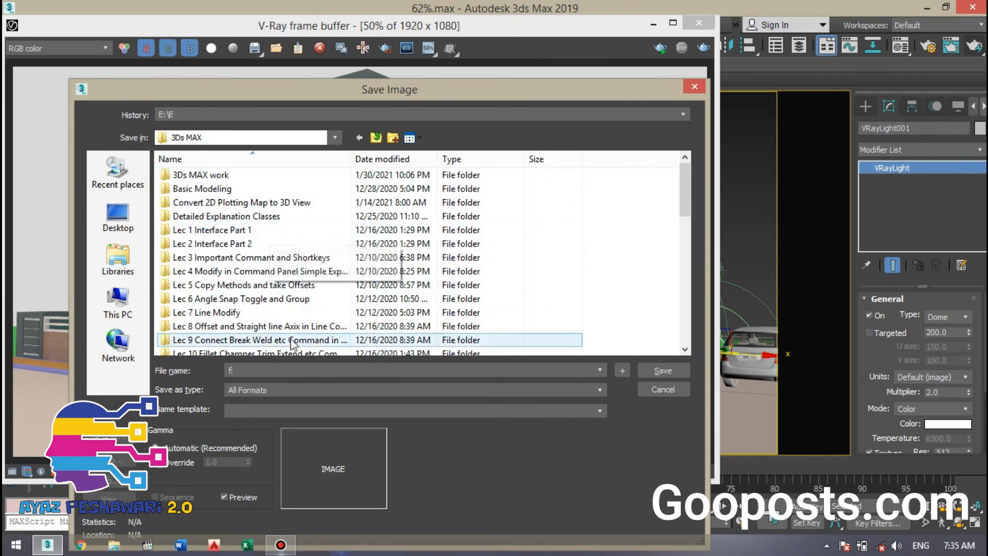
pyautogui.click(274, 390)
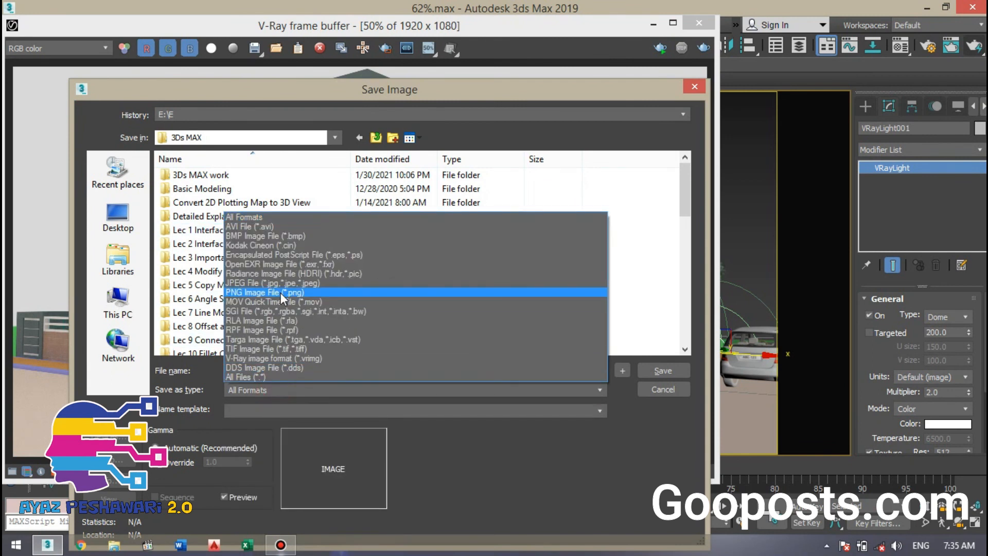
pyautogui.click(251, 284)
pyautogui.click(659, 370)
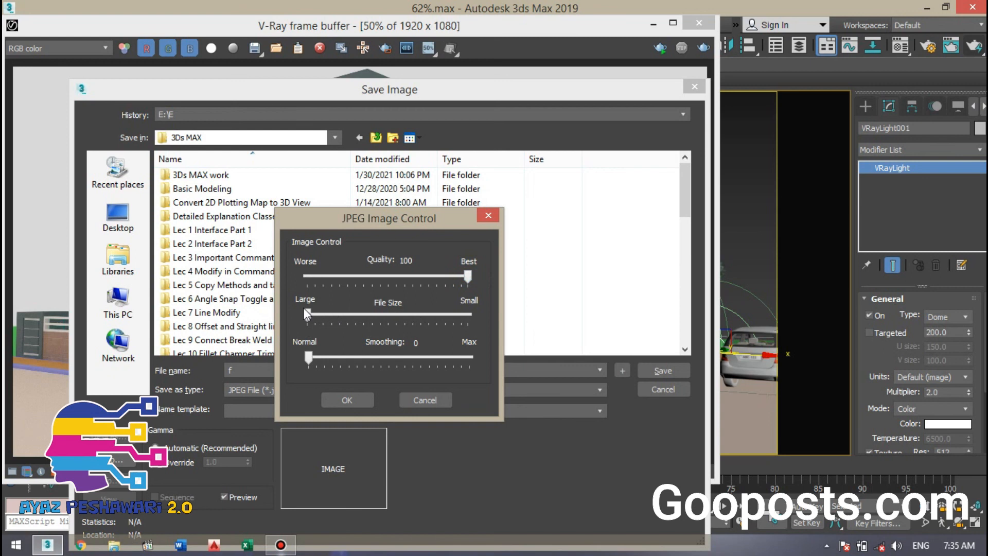
pyautogui.click(348, 401)
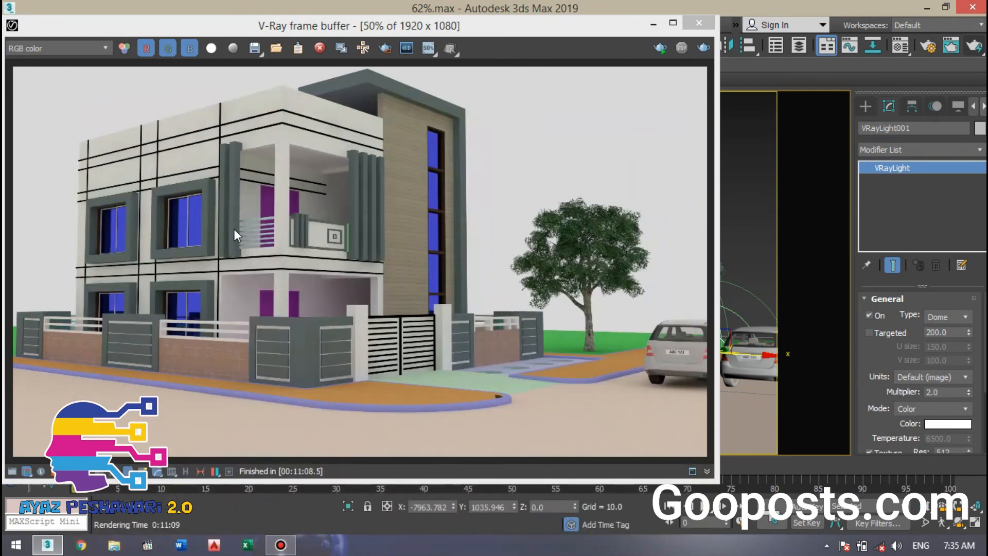
pyautogui.click(491, 194)
pyautogui.moveTo(428, 24); pyautogui.dragTo(508, 39)
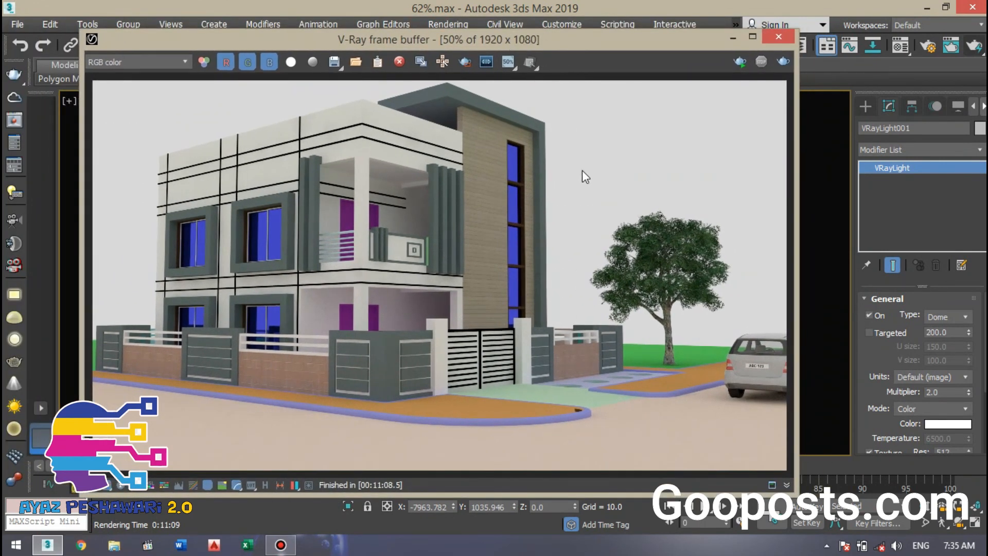